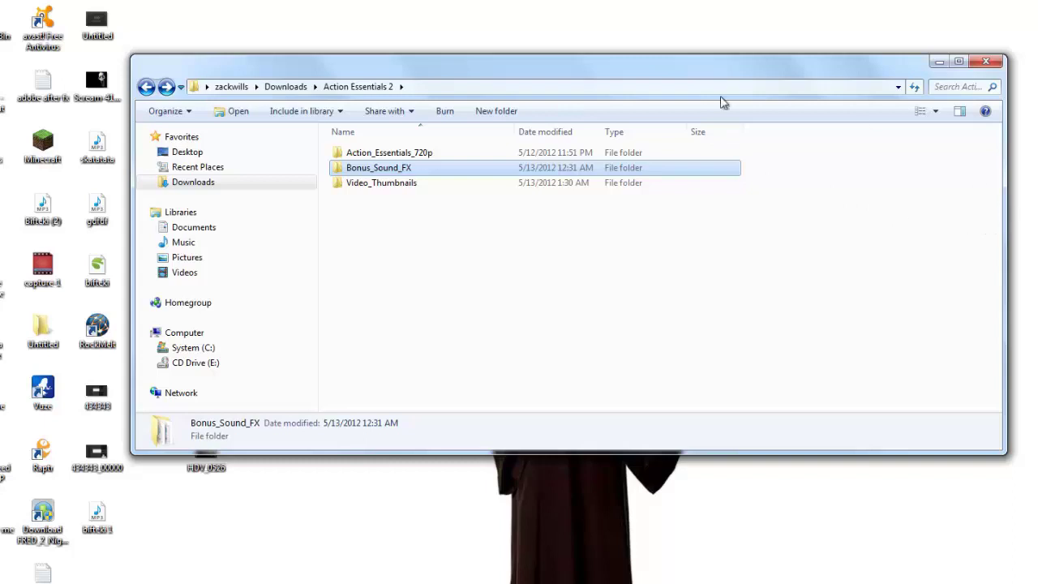
Reposition the Action Essentials 2 folder window on the desktop and reduce its height.
left_click_drag(640, 67, 648, 128)
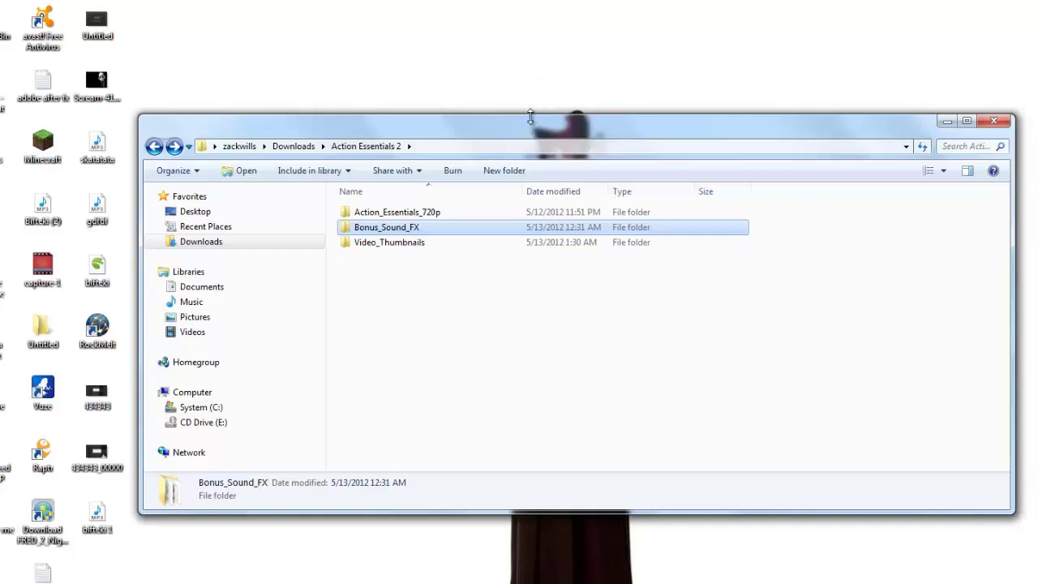
left_click_drag(534, 127, 515, 206)
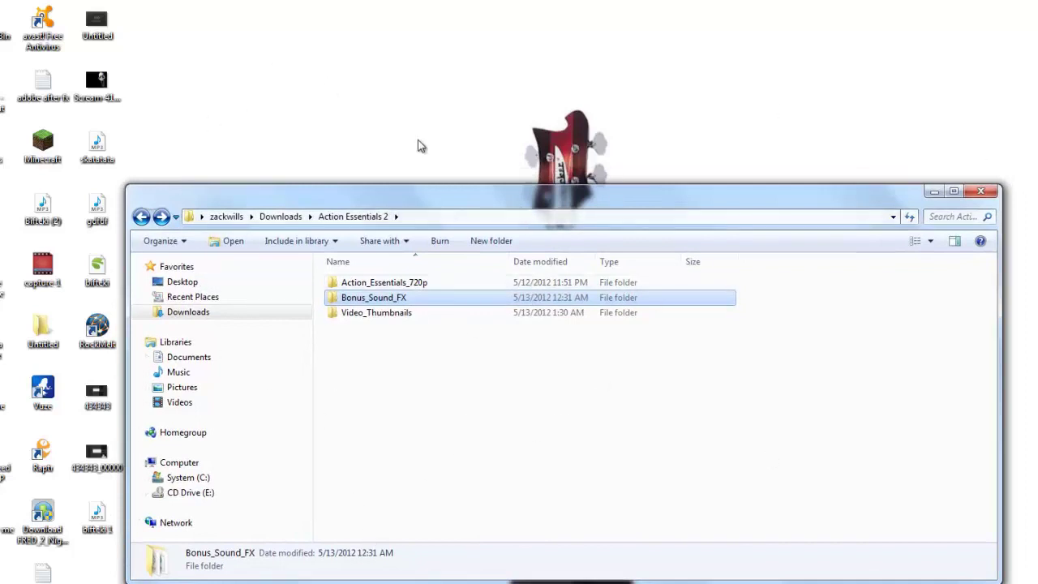
left_click_drag(426, 194, 428, 111)
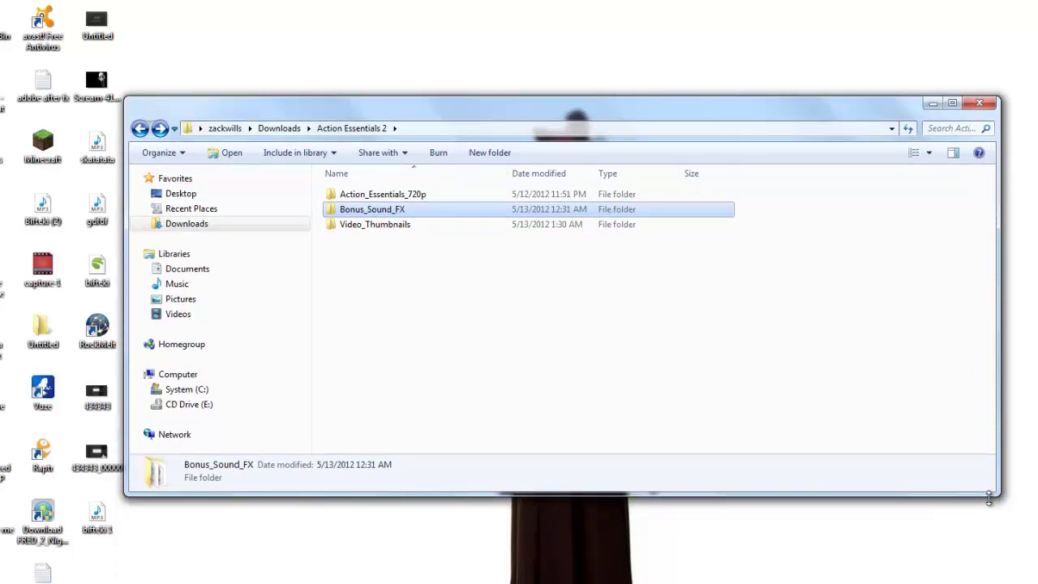
left_click_drag(988, 497, 989, 379)
Look inside the Action_Essentials_720p folder and return to the Action Essentials 2 folder.
left_click(411, 203)
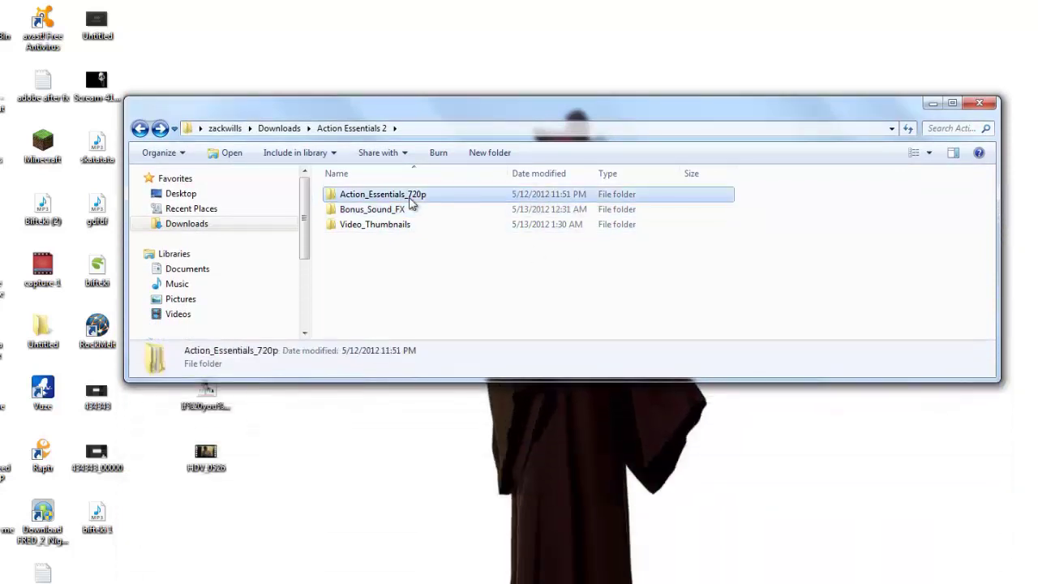
double_click(411, 201)
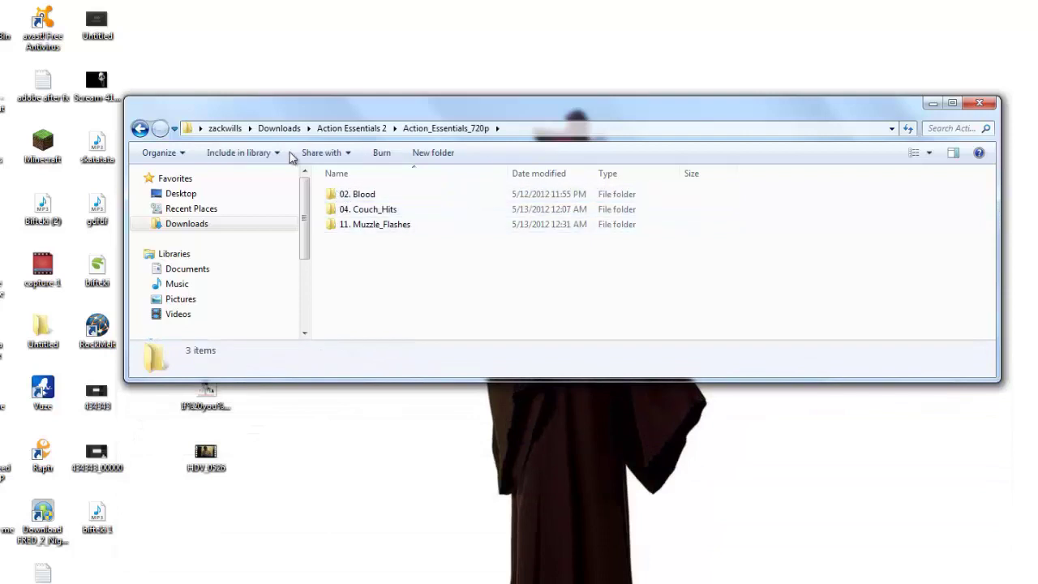
left_click(141, 132)
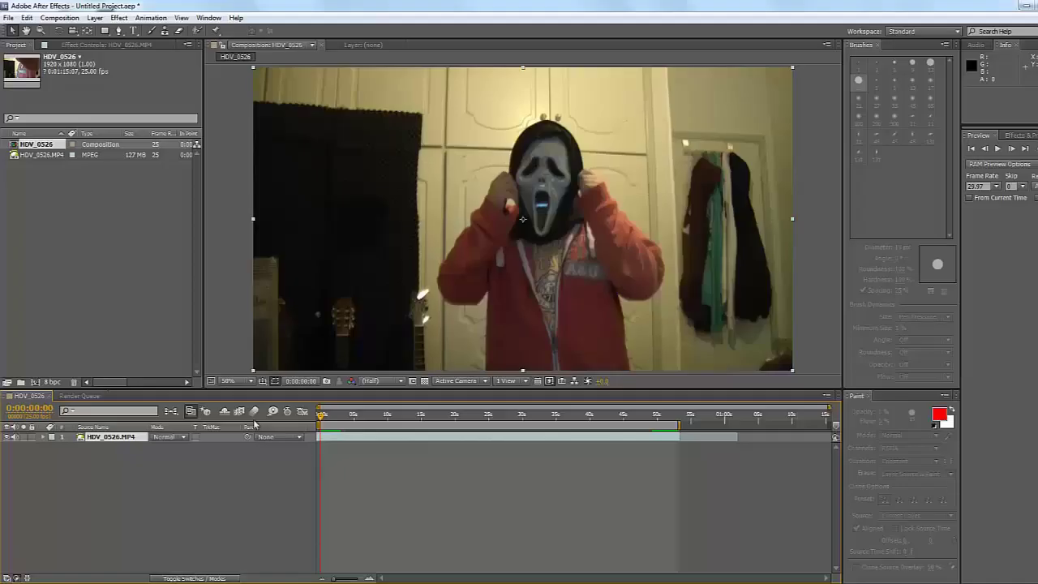
Scrub through the opening seconds of the HDV_0526 composition in After Effects and return the playhead to the start.
left_click(341, 416)
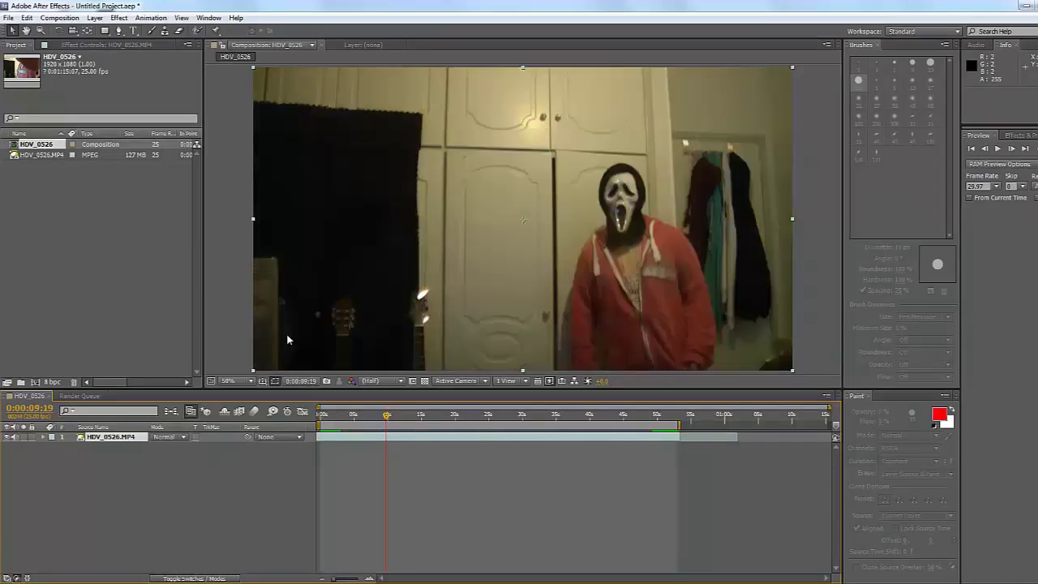
left_click(343, 417)
left_click_drag(341, 417, 322, 418)
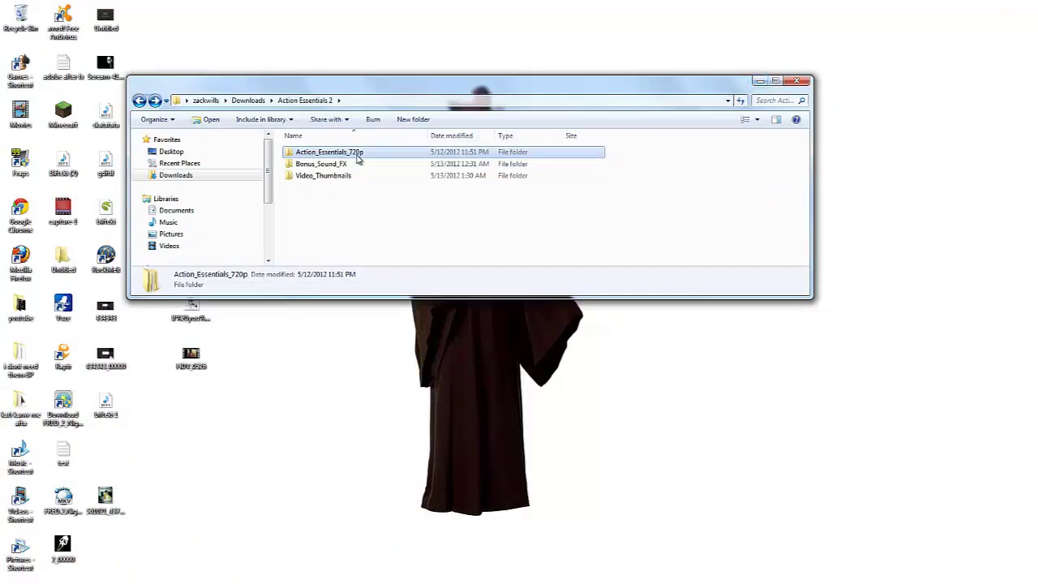
Switch to the Action Essentials 2 folder, open 02. Blood inside Action_Essentials_720p and preview the Blood_Burst_01 clip.
double_click(358, 159)
double_click(321, 153)
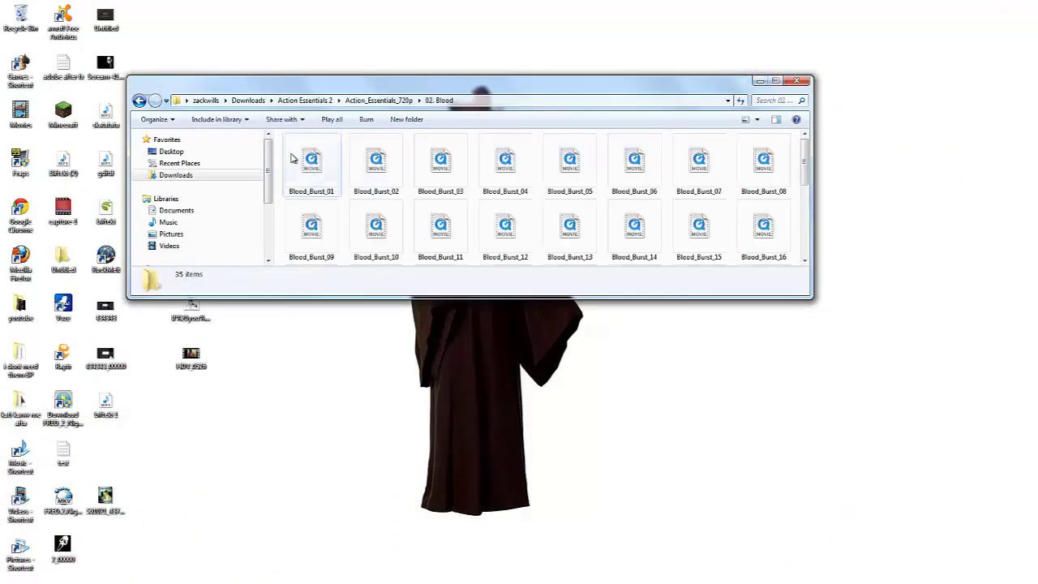
left_click(329, 166)
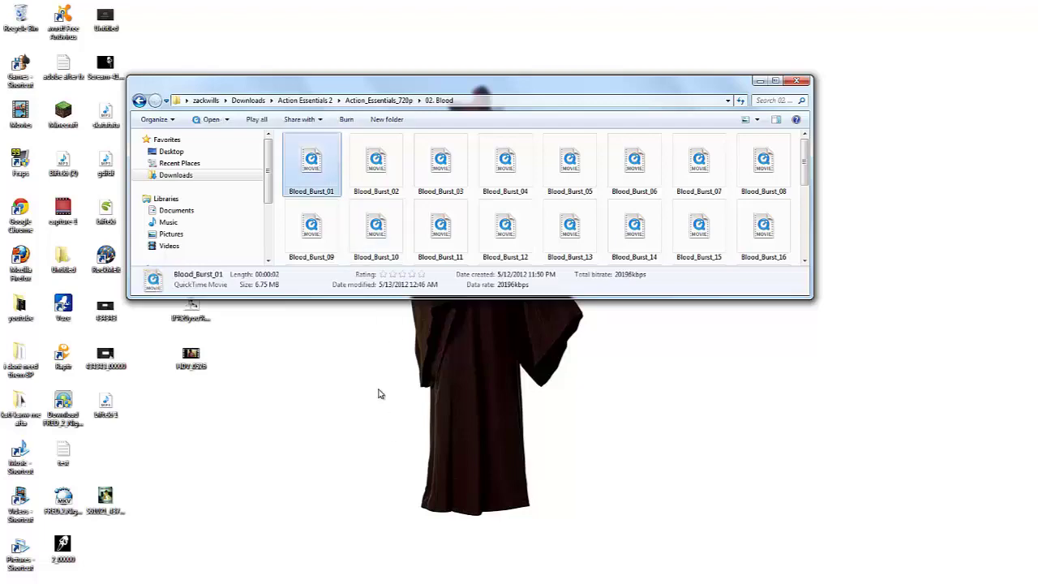
key("Return")
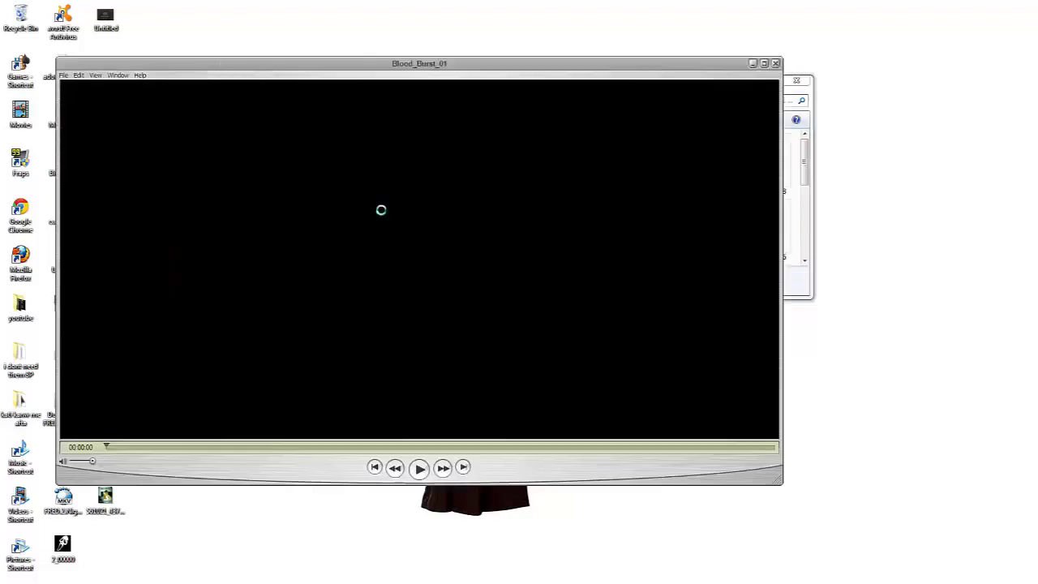
left_click(419, 467)
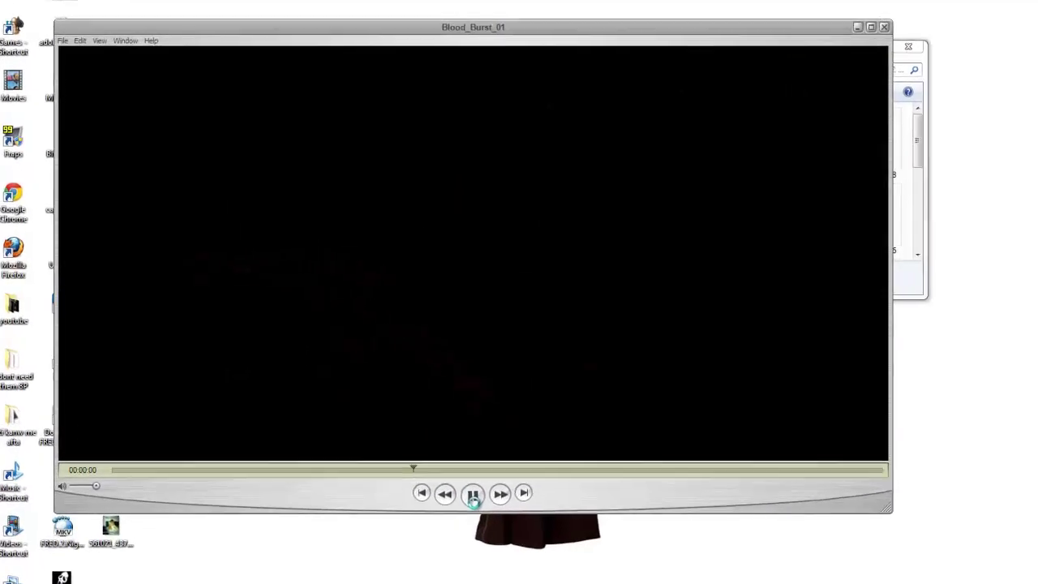
left_click(938, 9)
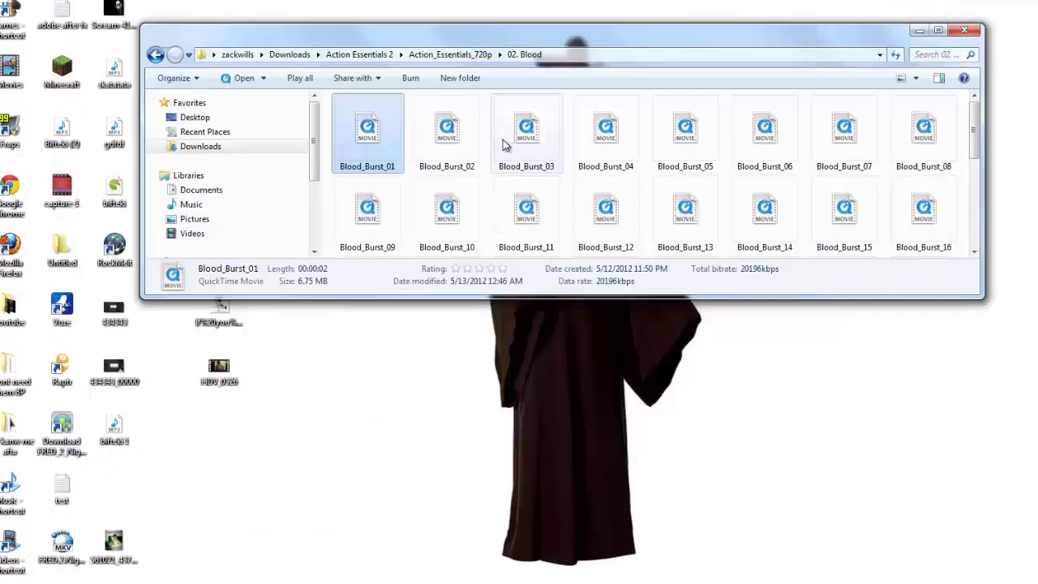
Play the Blood_Burst_02 clip and close its player.
left_click(472, 139)
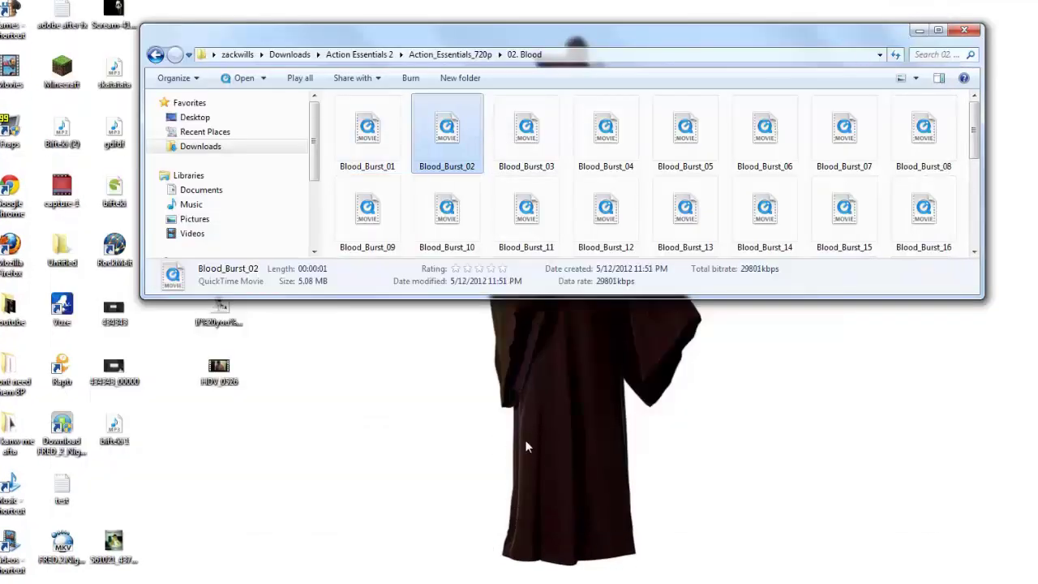
double_click(459, 161)
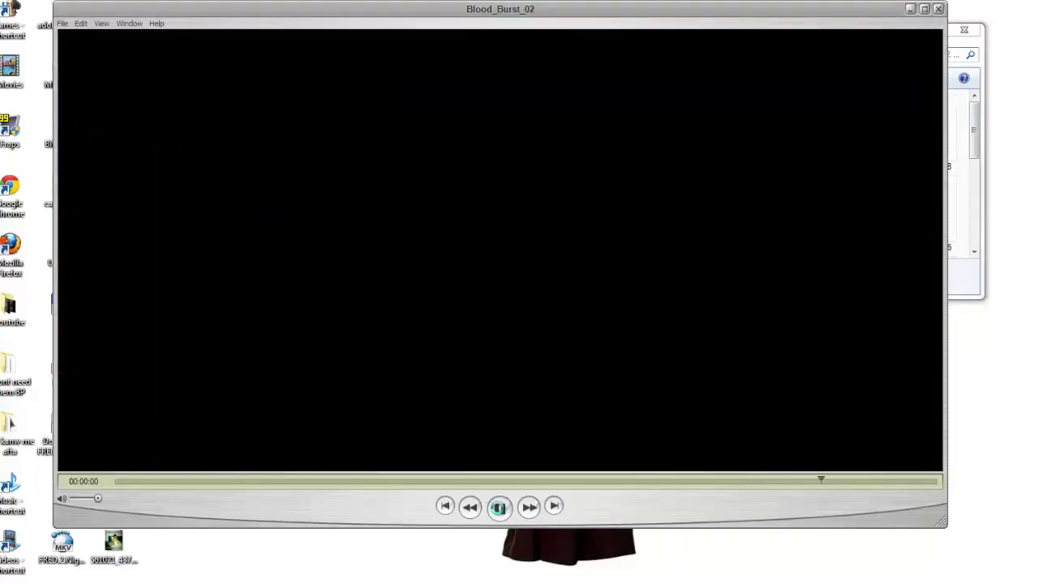
left_click(499, 507)
left_click(938, 9)
Preview the Blood_Burst_03 clip and import it into the After Effects project.
left_click(561, 134)
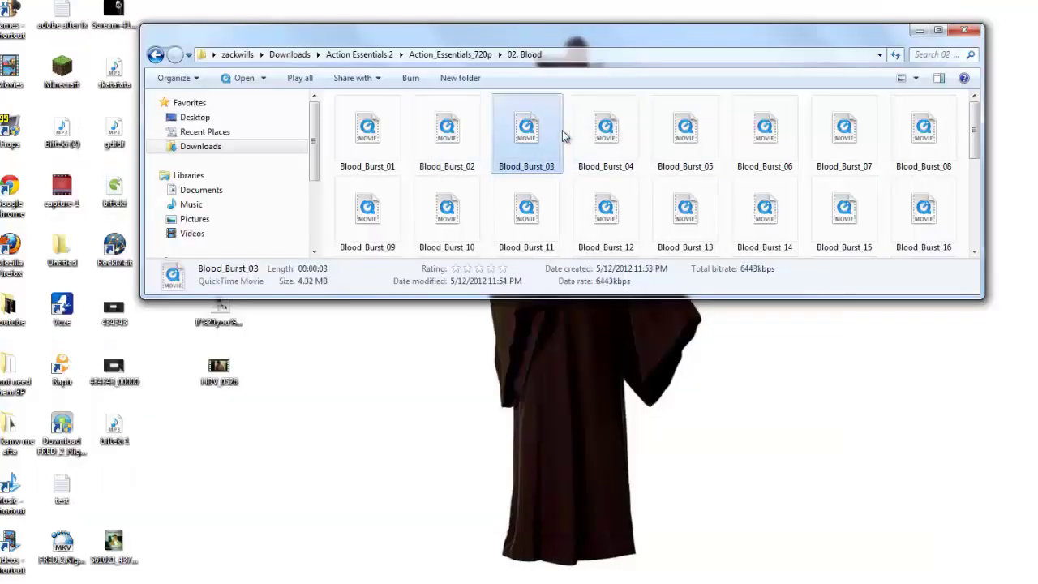
double_click(527, 152)
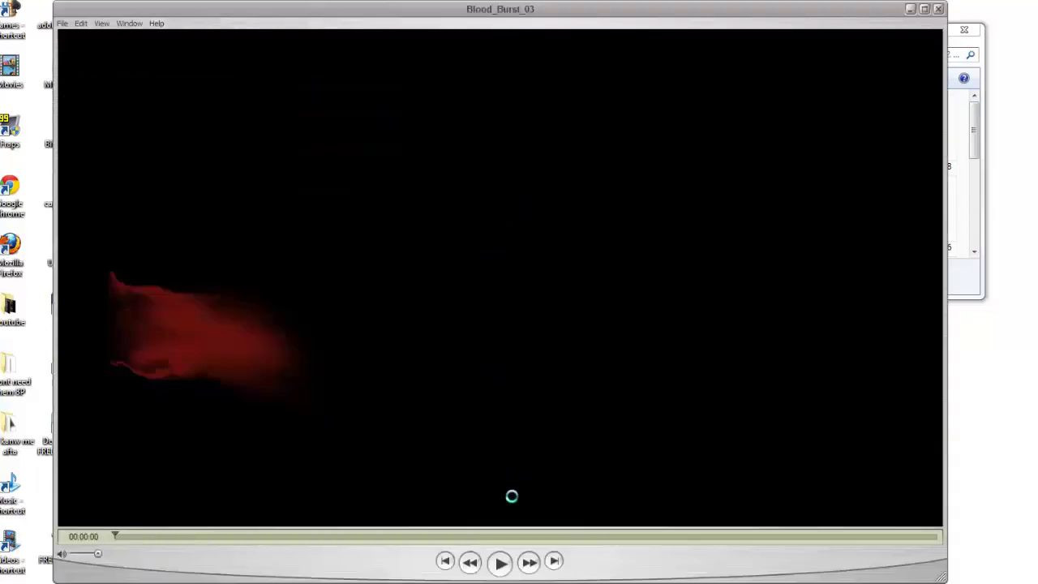
left_click(500, 563)
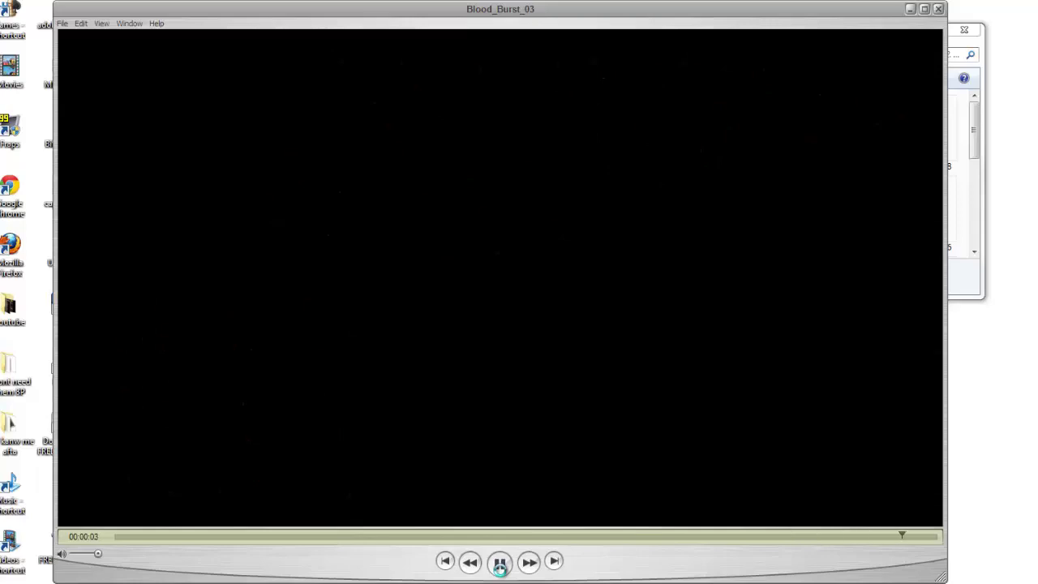
left_click(499, 562)
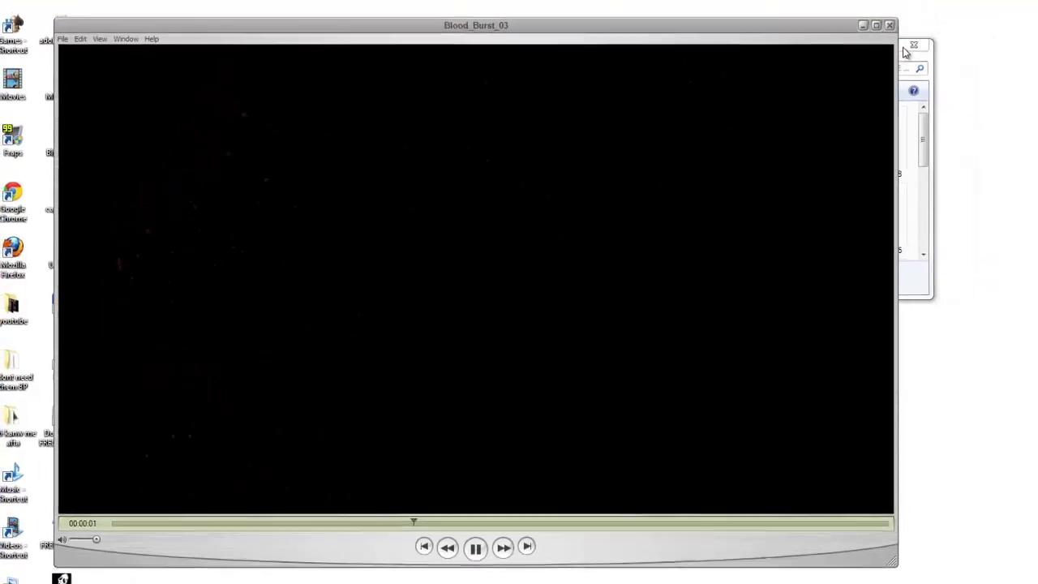
left_click(806, 52)
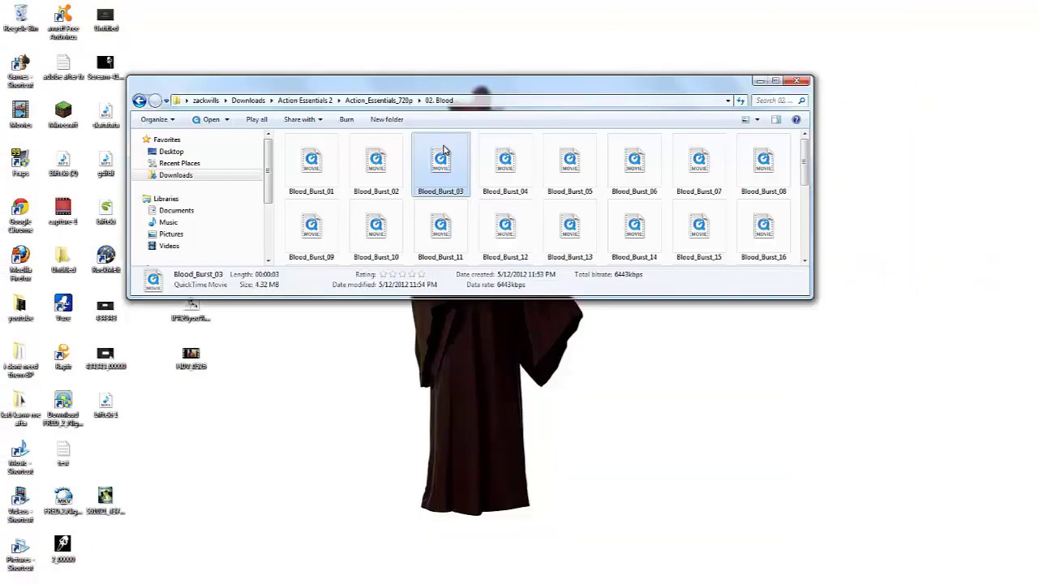
left_click_drag(444, 150, 49, 281)
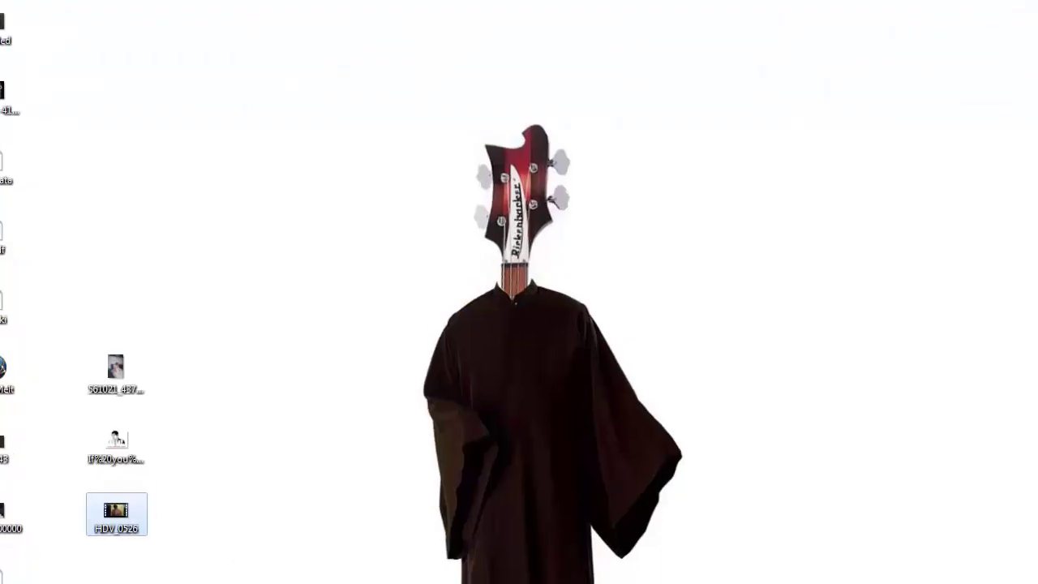
Switch back to the clip folder window, open the 04. Couch_Hits folder and preview the Couch_Hit_01 clip.
key("alt+Tab")
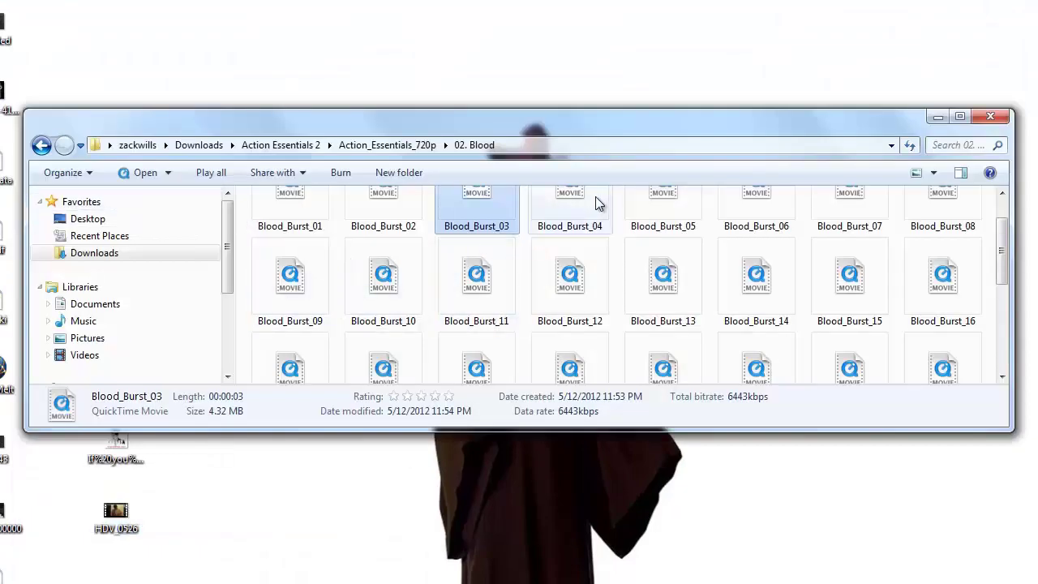
left_click(43, 146)
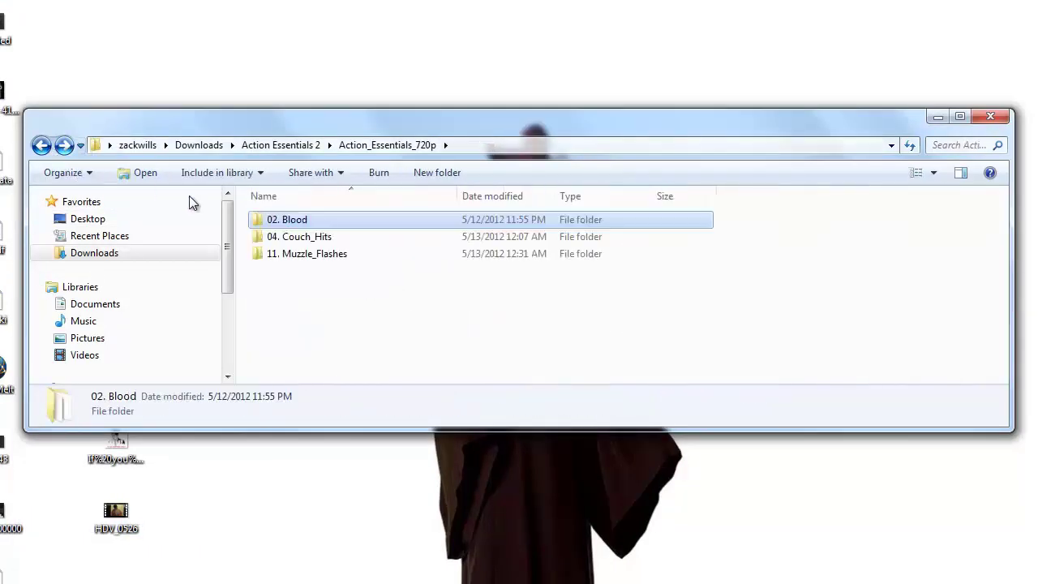
double_click(280, 242)
left_click(309, 242)
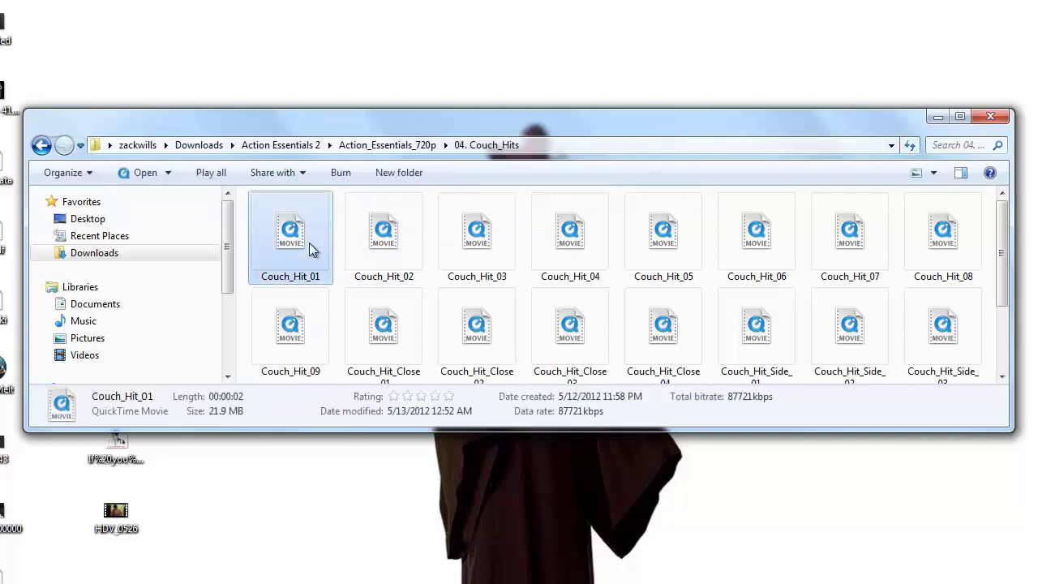
double_click(290, 235)
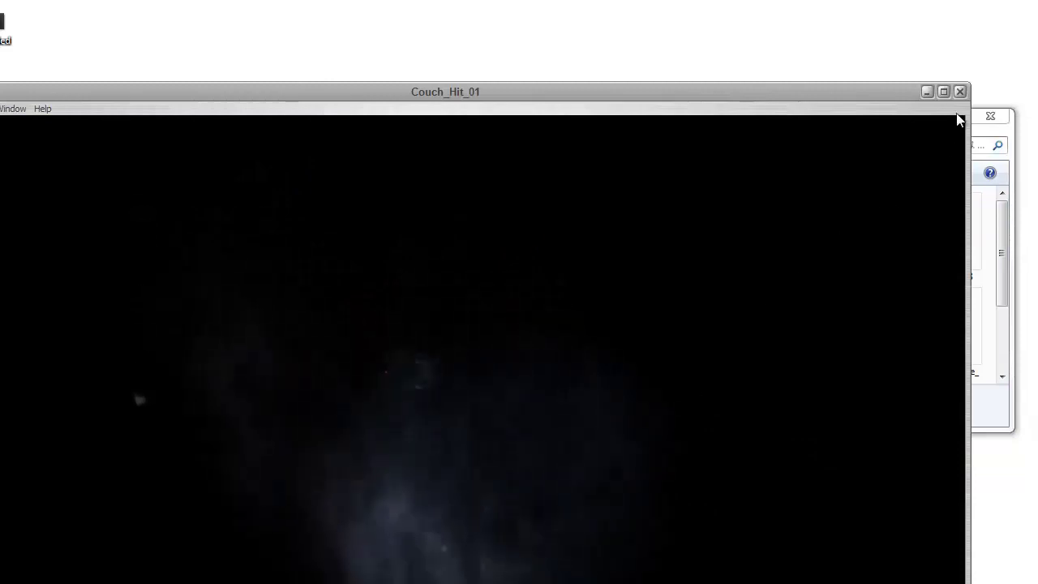
left_click(960, 91)
Preview the Couch_Hit_03 and Couch_Hit_02 clips, closing the player after each one.
left_click(503, 227)
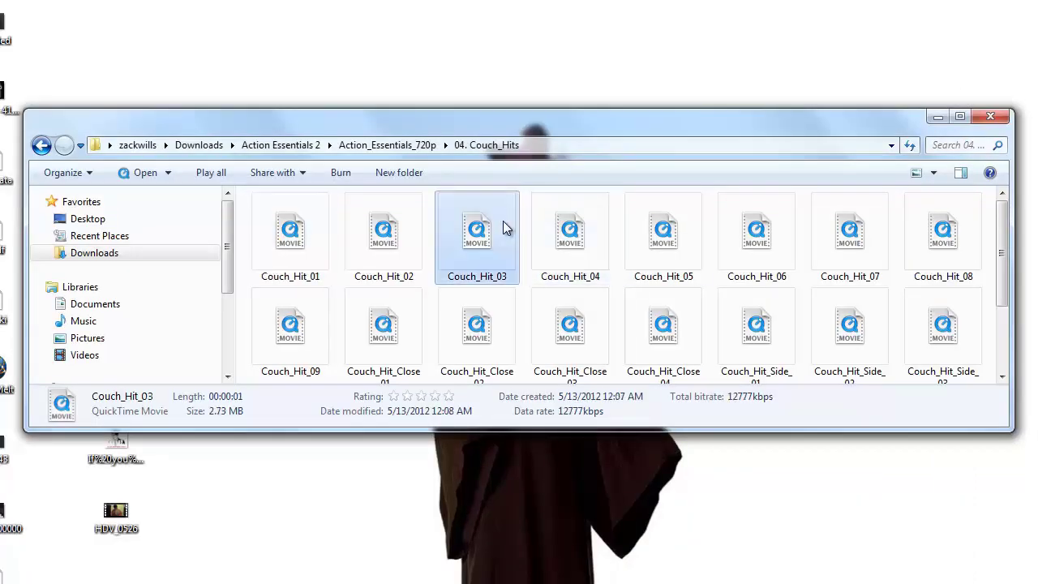
double_click(471, 264)
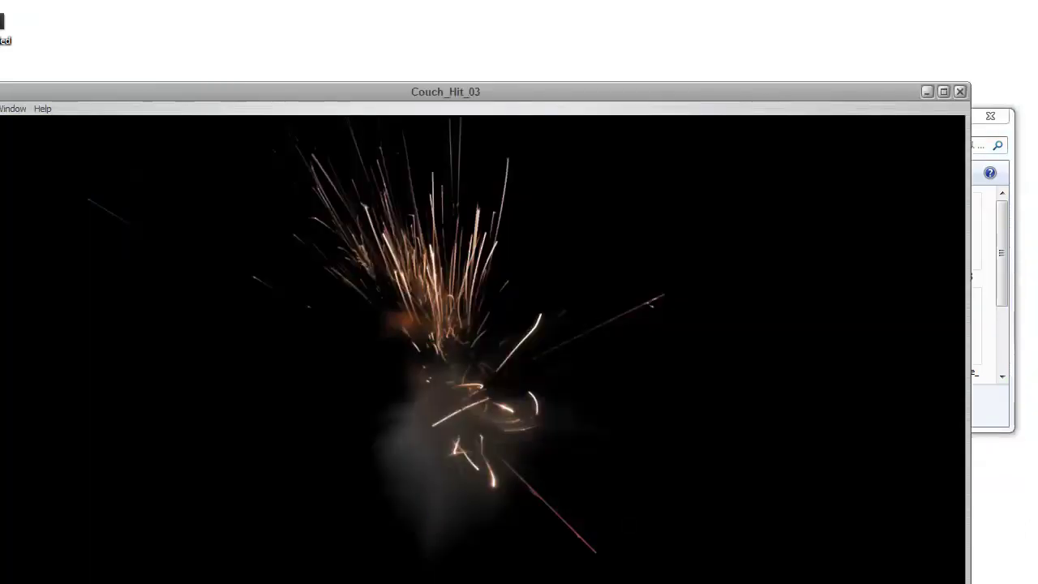
left_click(959, 92)
left_click(407, 242)
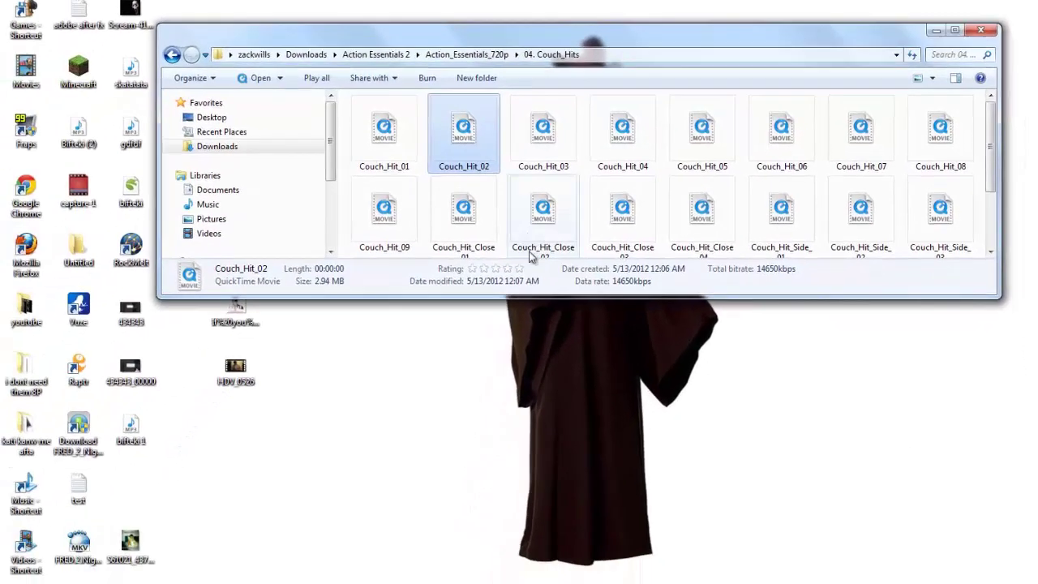
double_click(475, 151)
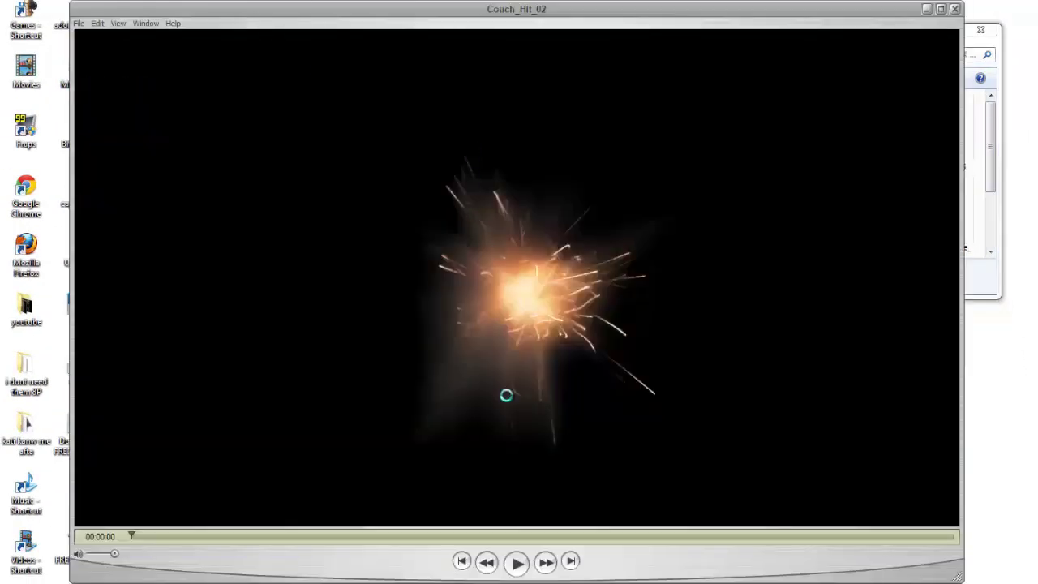
left_click(516, 560)
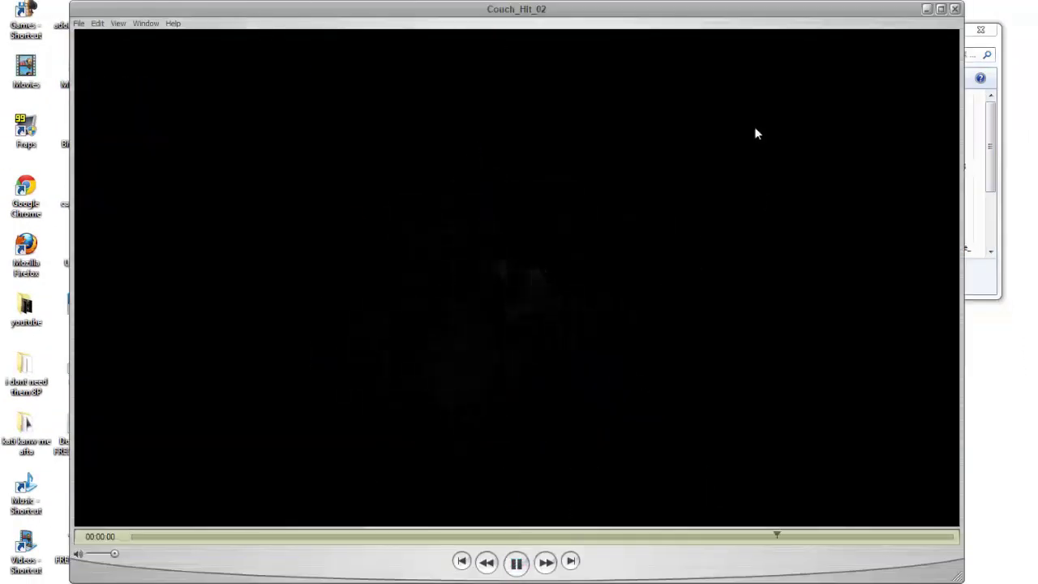
left_click(956, 9)
Preview the Couch_Hit_Close_02 clip and import it into the After Effects project.
left_click(544, 225)
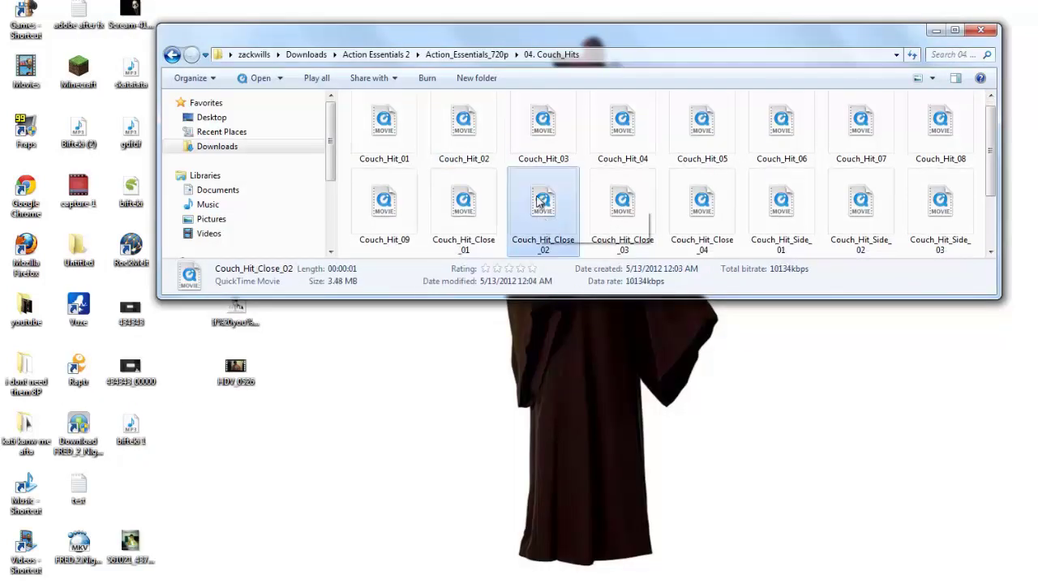
double_click(544, 212)
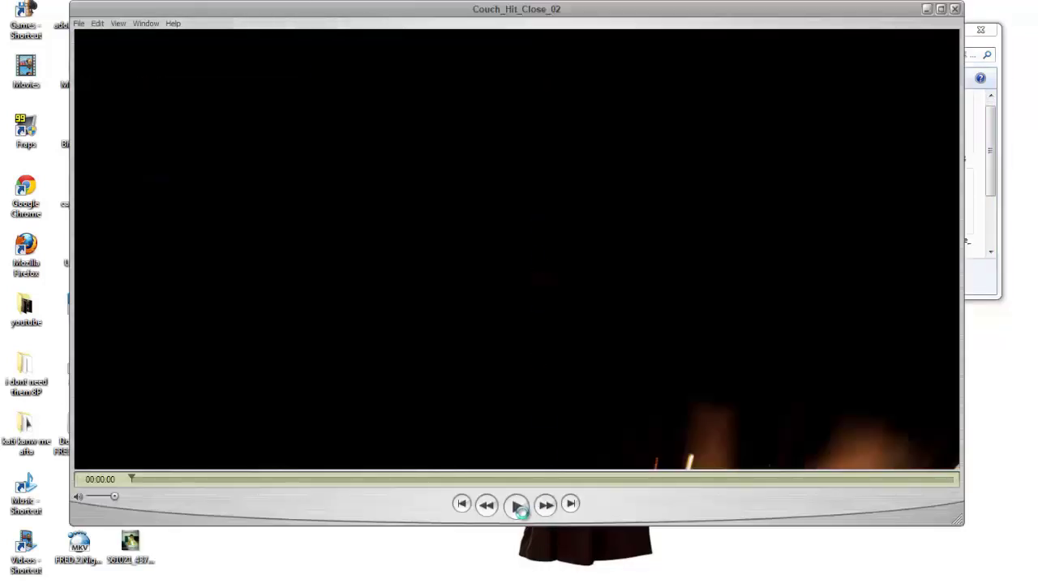
left_click(518, 506)
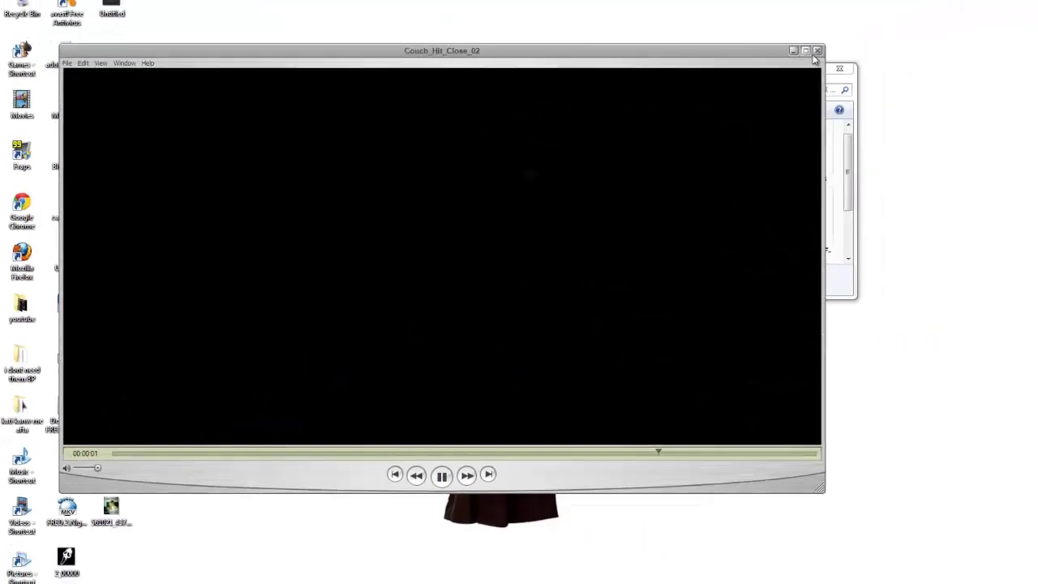
left_click(816, 52)
left_click_drag(448, 226, 279, 581)
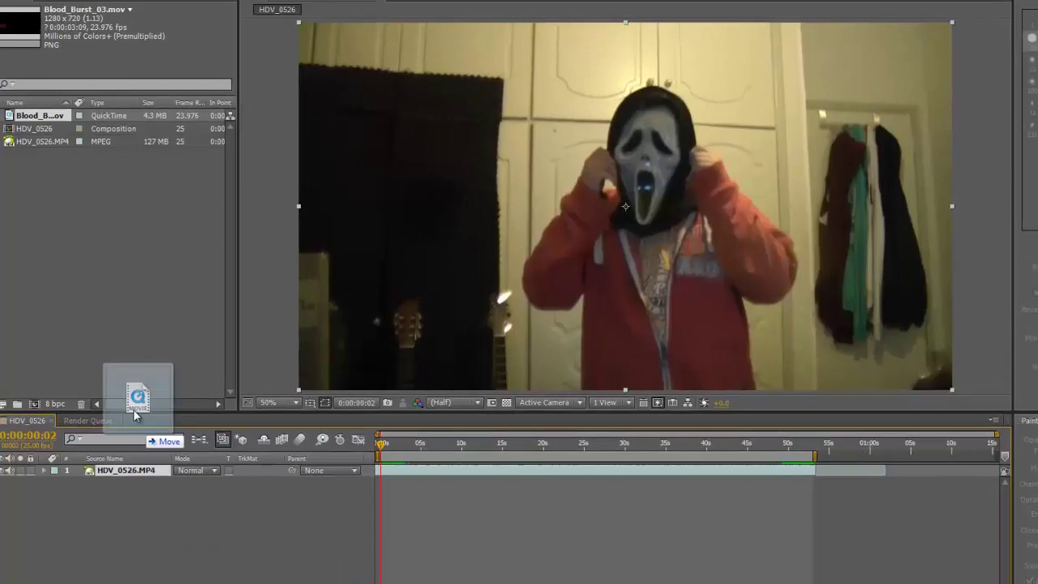
left_click_drag(139, 398, 121, 324)
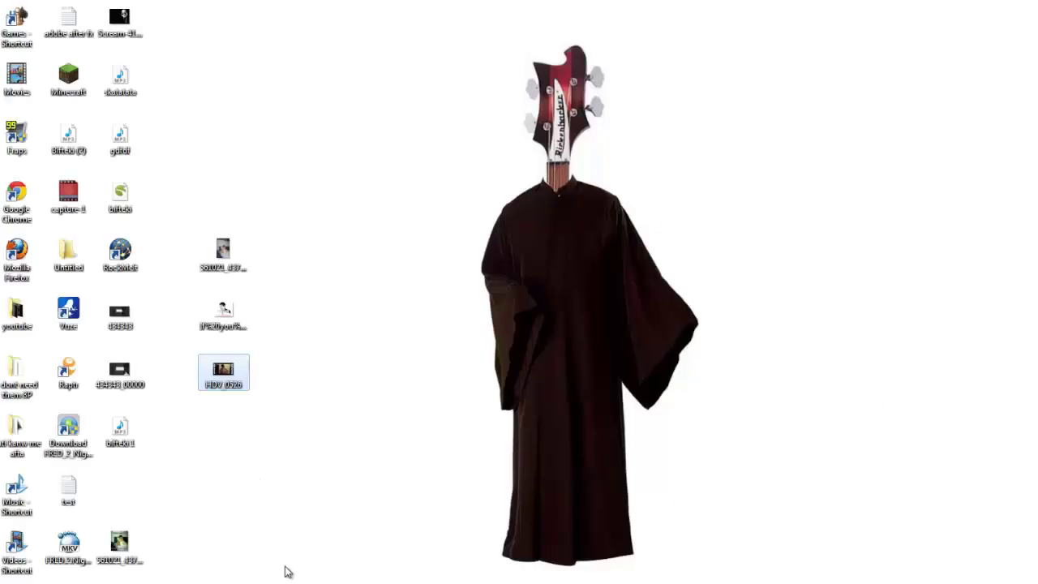
Switch back to the clip folder window, preview the Couch_Hit_Close_03 clip and import it into the After Effects project.
key("alt+Tab")
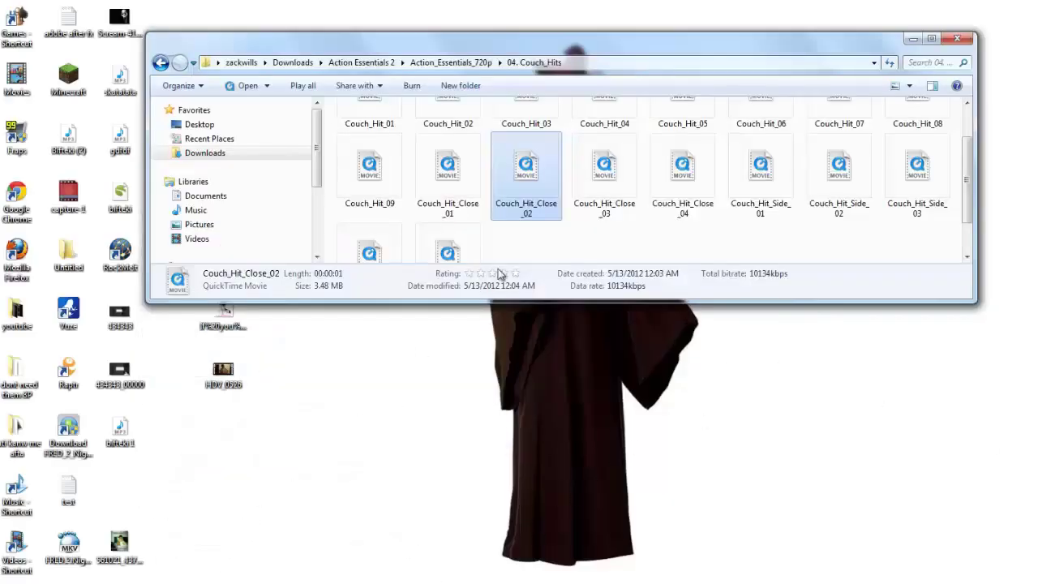
left_click(618, 156)
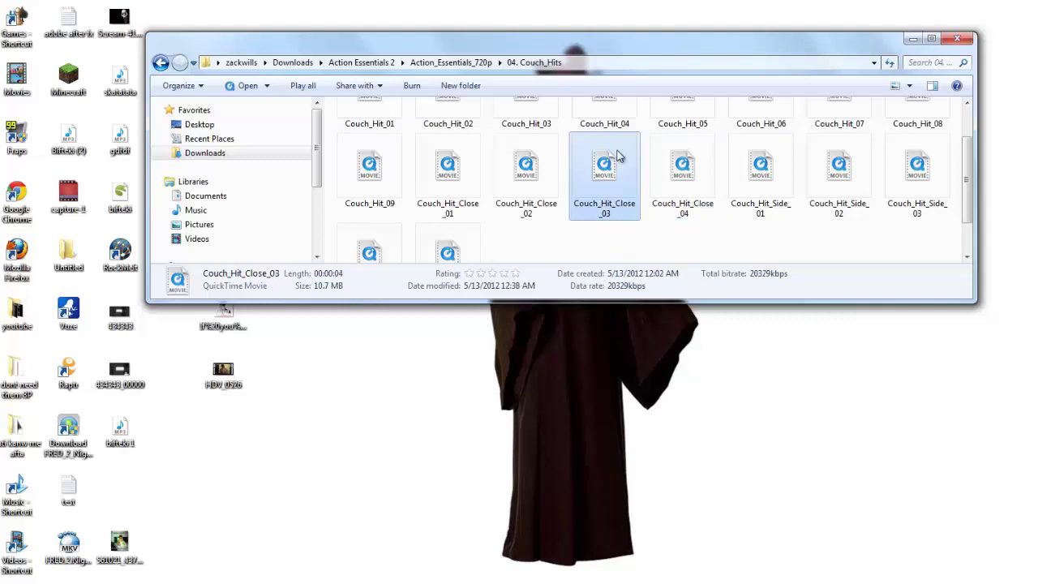
key("Return")
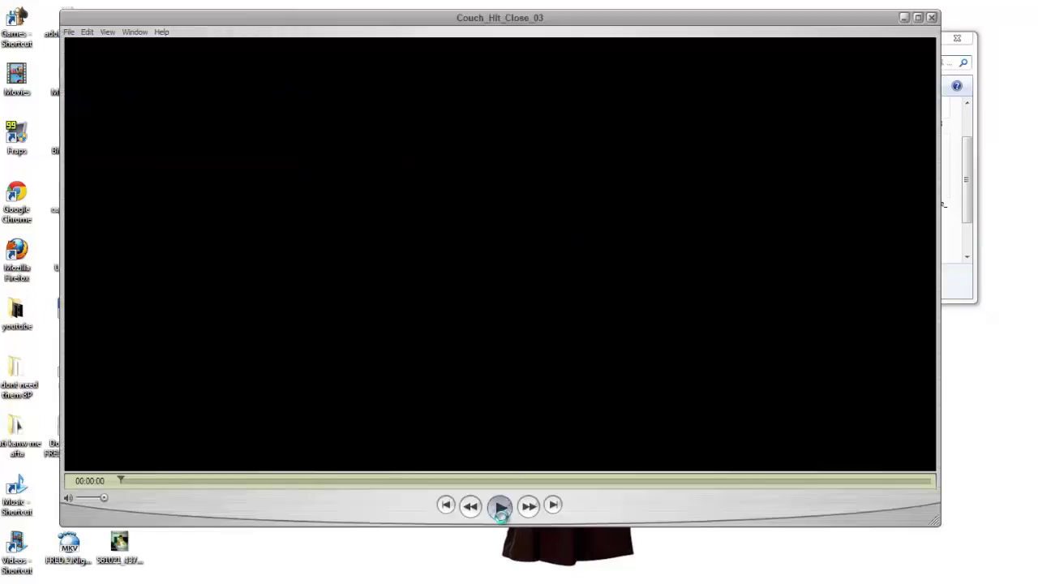
left_click(500, 507)
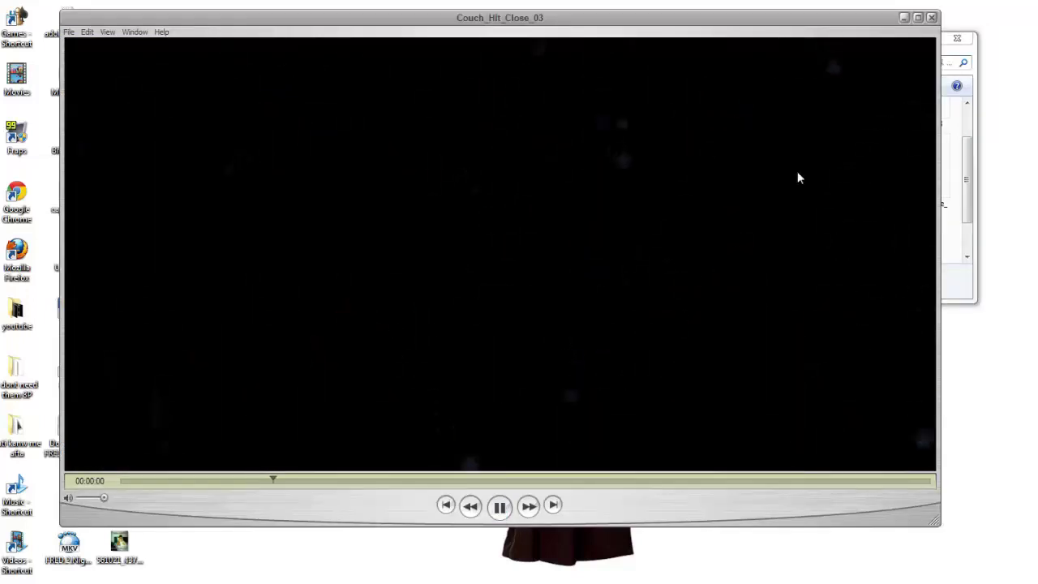
left_click(932, 18)
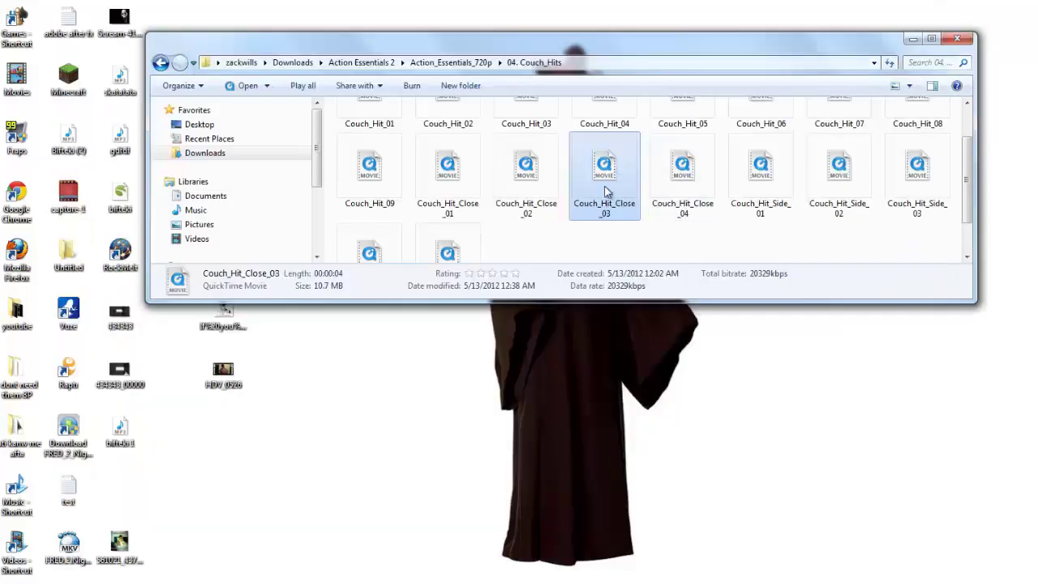
scroll(690, 171, "down", 1)
left_click_drag(367, 583, 163, 338)
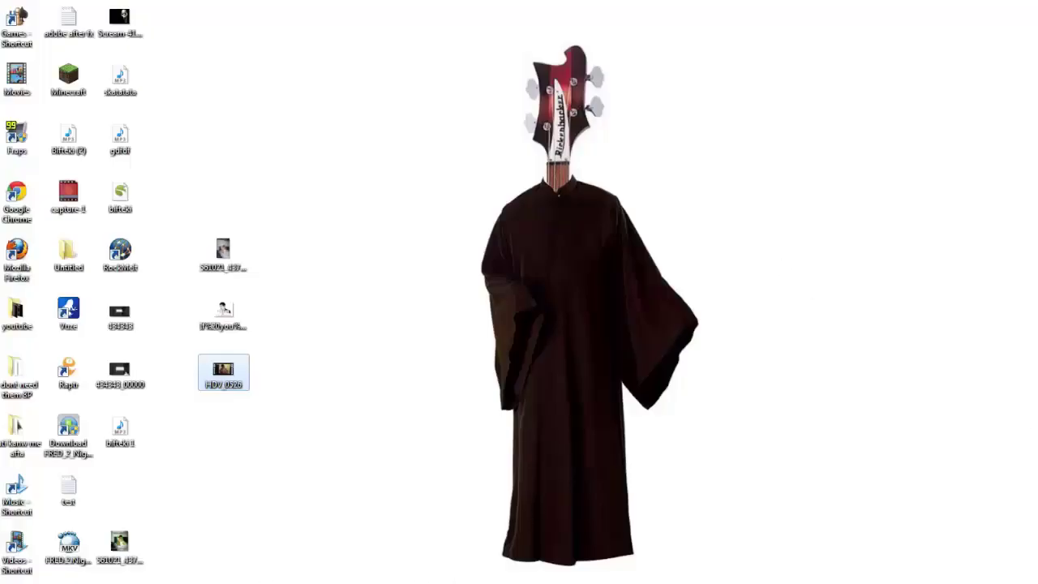
Return to the 04. Couch_Hits folder, preview the Couch_Hit_Close_04 clip and close the player.
left_click(300, 421)
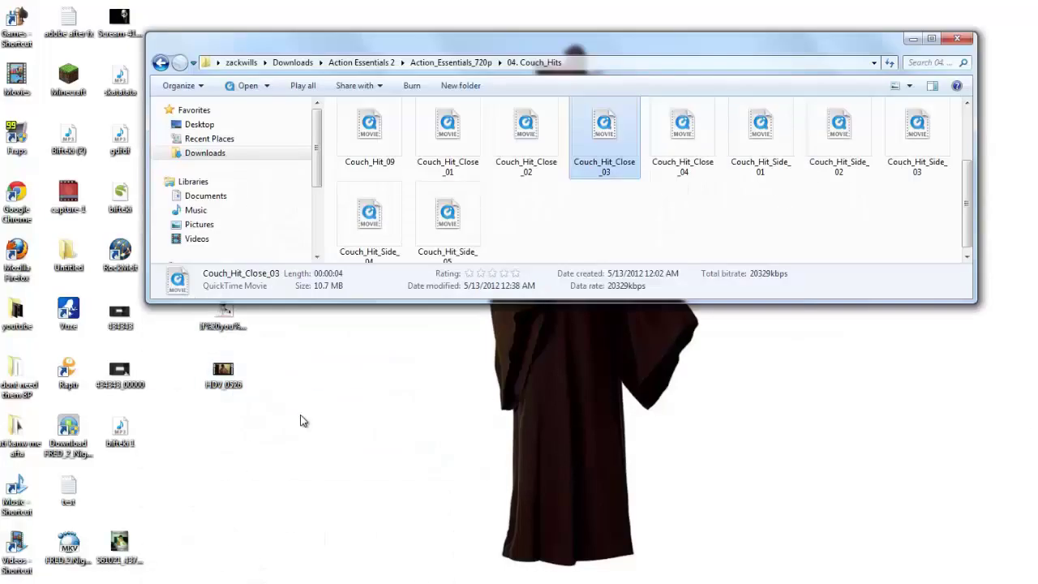
left_click(679, 123)
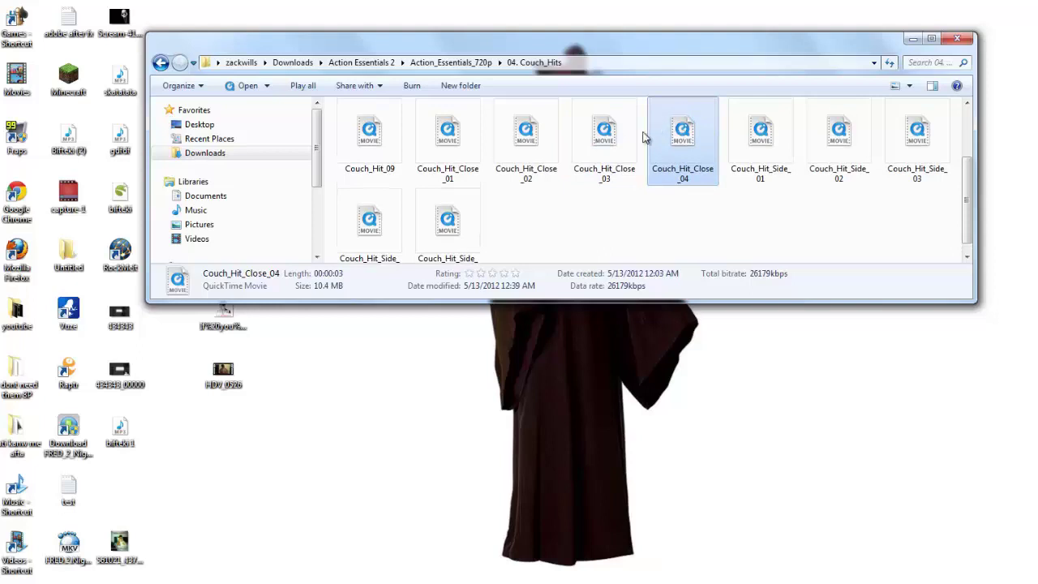
key("Return")
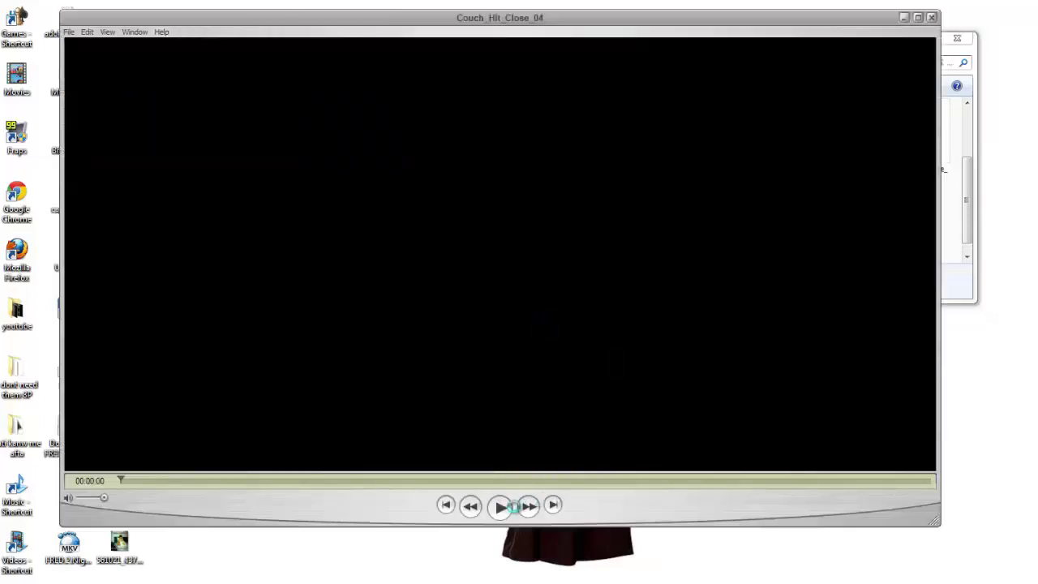
left_click(931, 17)
Preview the Couch_Hit_Side_01 clip, then import it and the Couch_Hit_01 clip into the After Effects project.
left_click(787, 137)
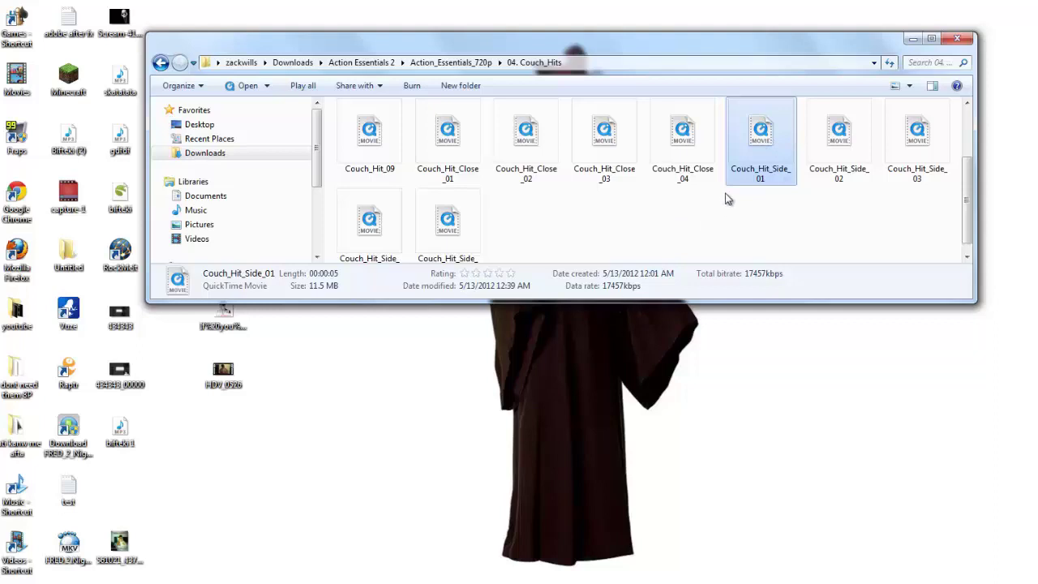
key("Return")
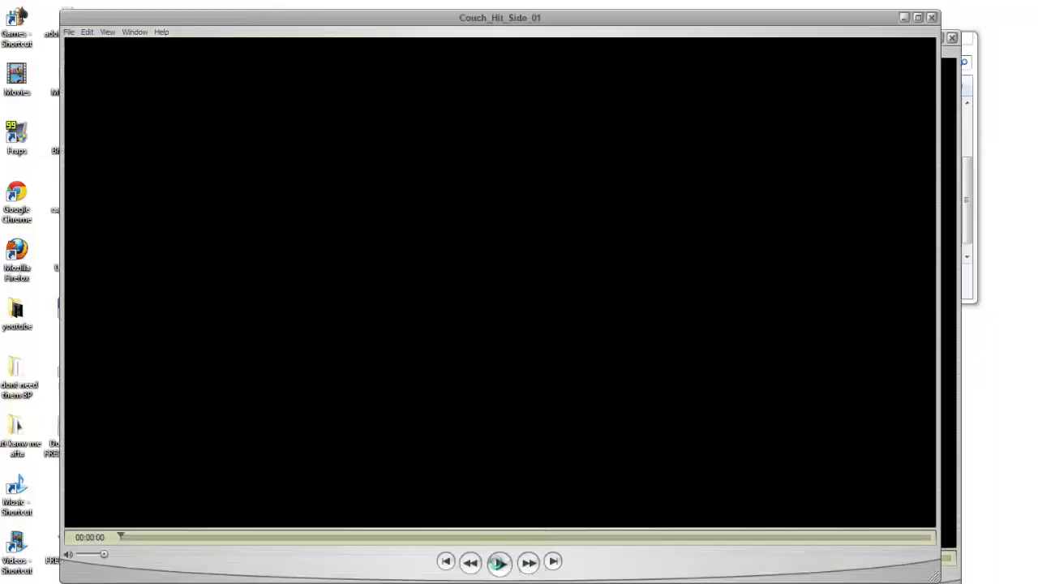
left_click(499, 562)
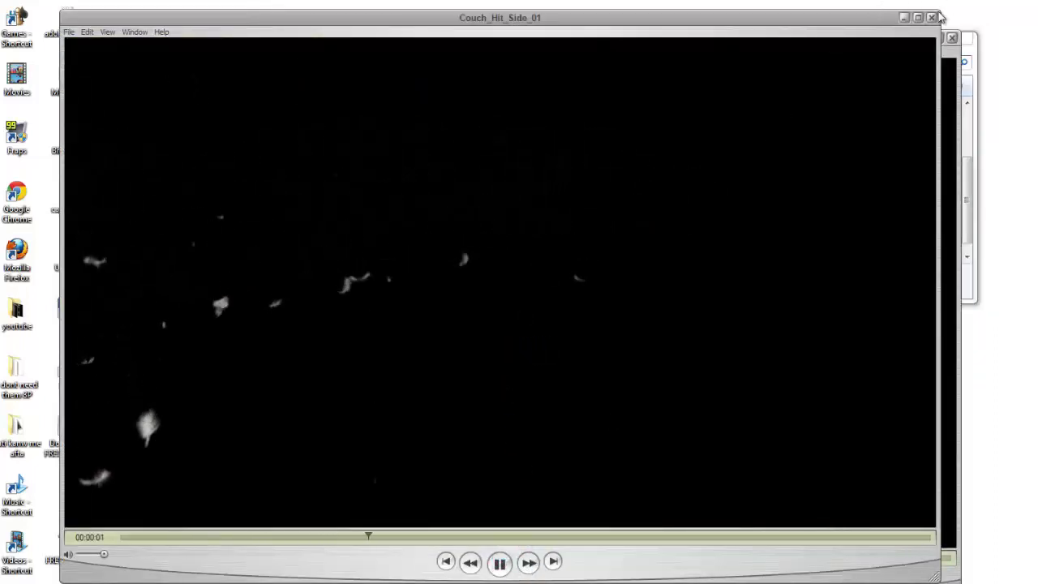
left_click(946, 37)
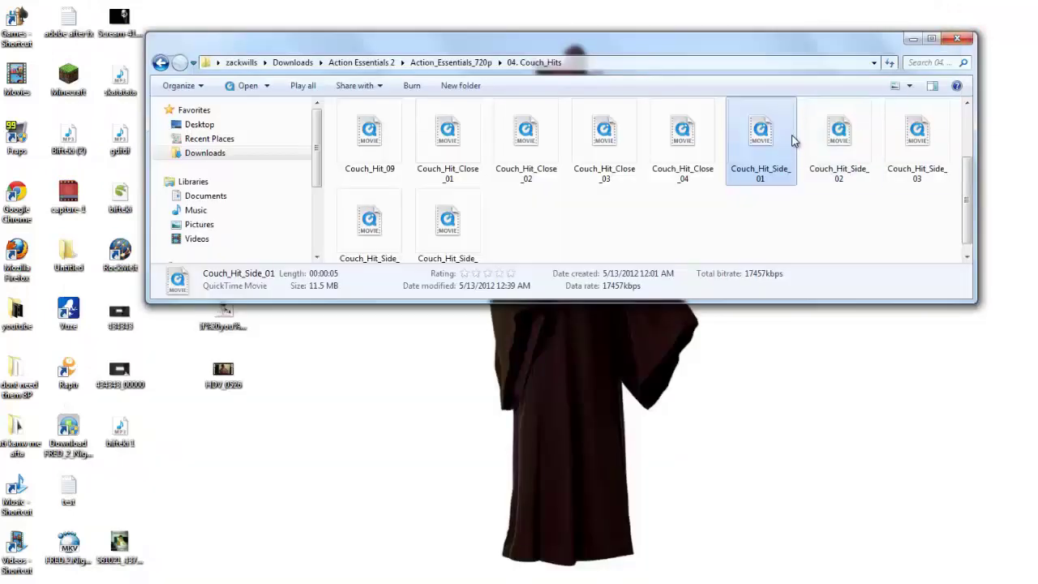
left_click_drag(776, 141, 77, 316)
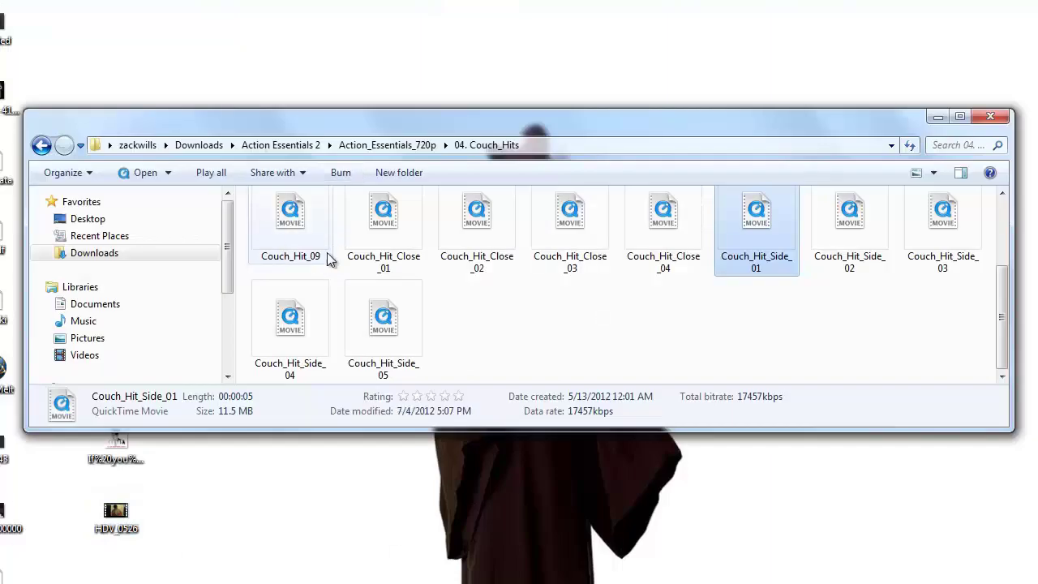
scroll(395, 302, "up", 2)
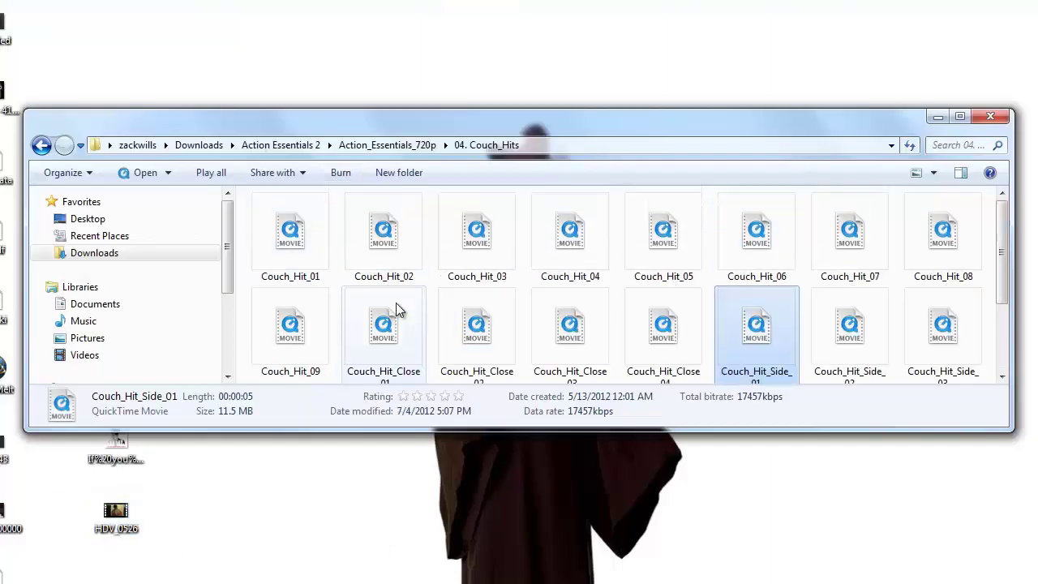
left_click_drag(284, 543, 4, 475)
Switch back to the clip folder window, open the 11. Muzzle_Flashes folder and preview the Automatic_Fire_01 clip.
key("alt+Tab")
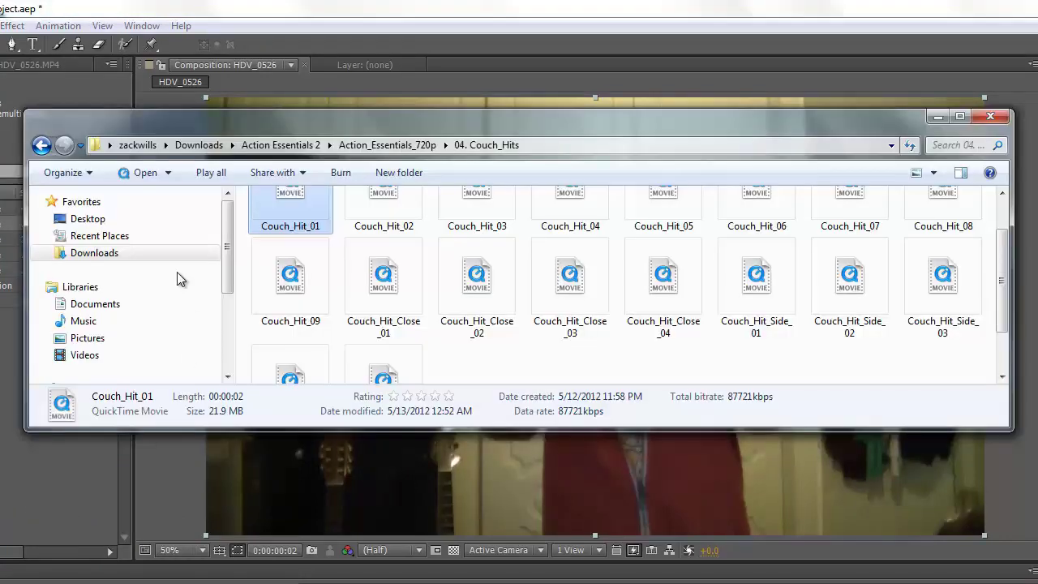
left_click(41, 145)
double_click(302, 255)
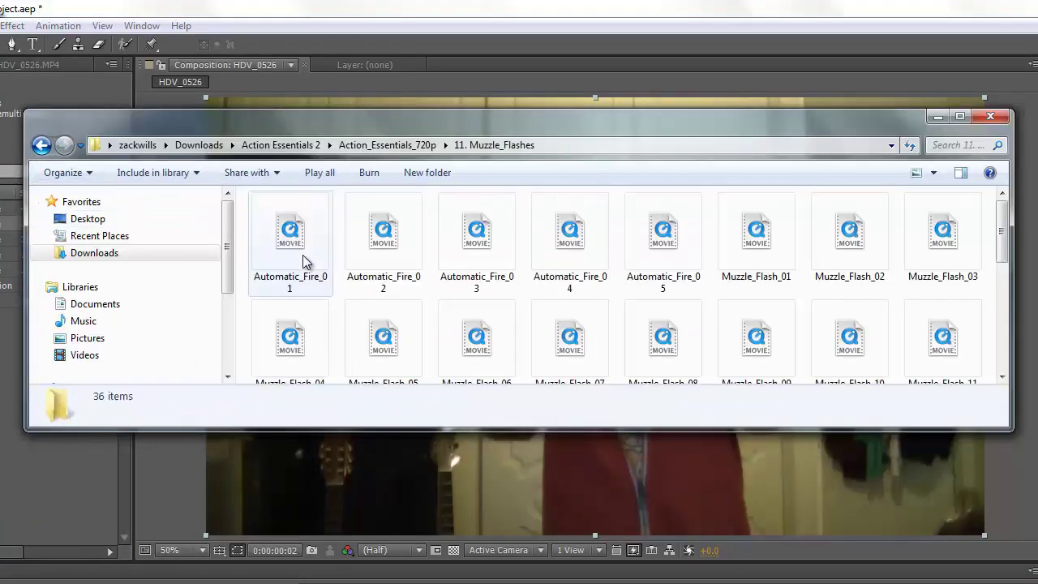
left_click(318, 243)
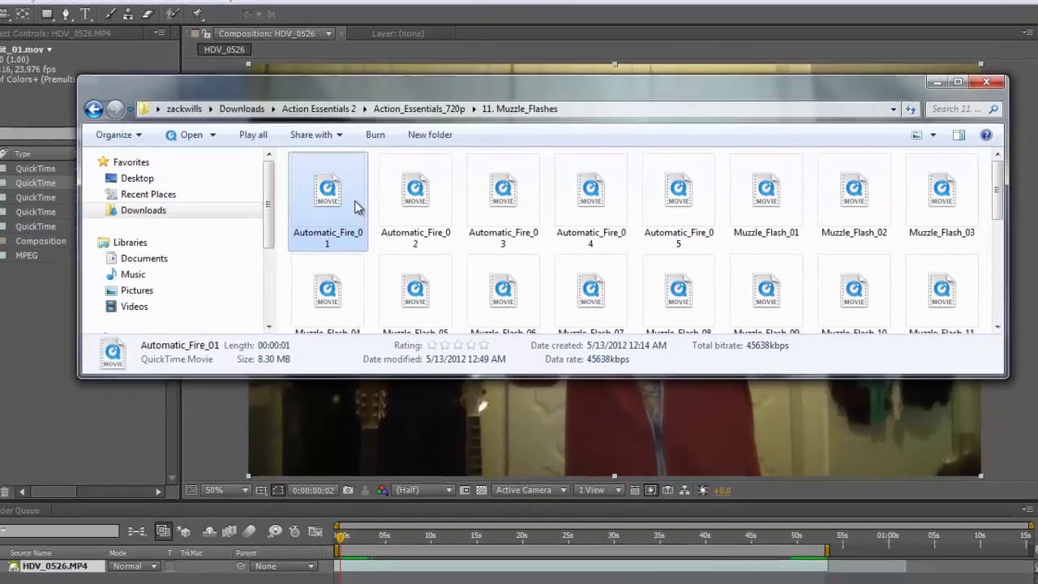
double_click(319, 242)
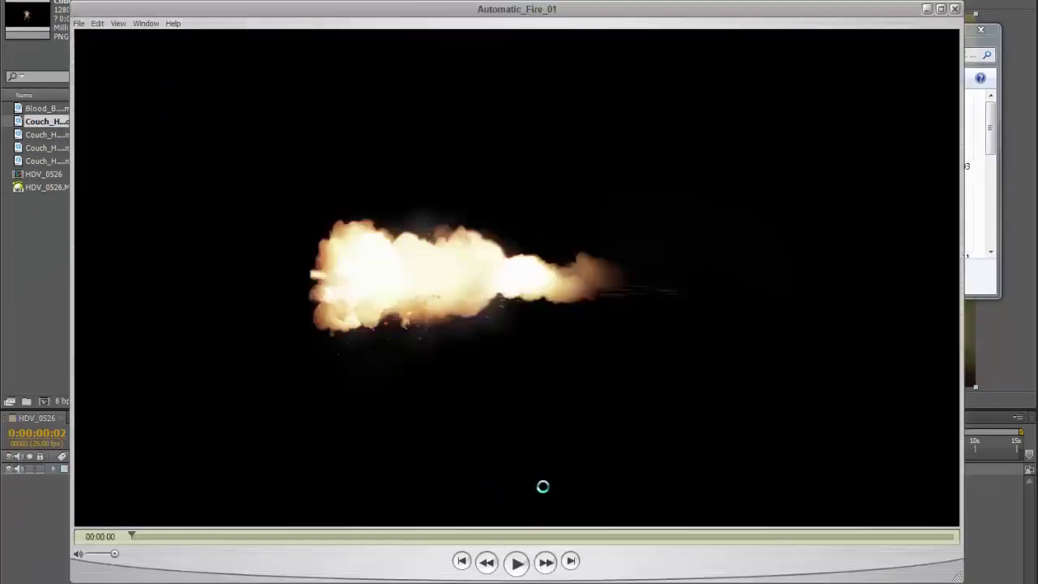
left_click(516, 562)
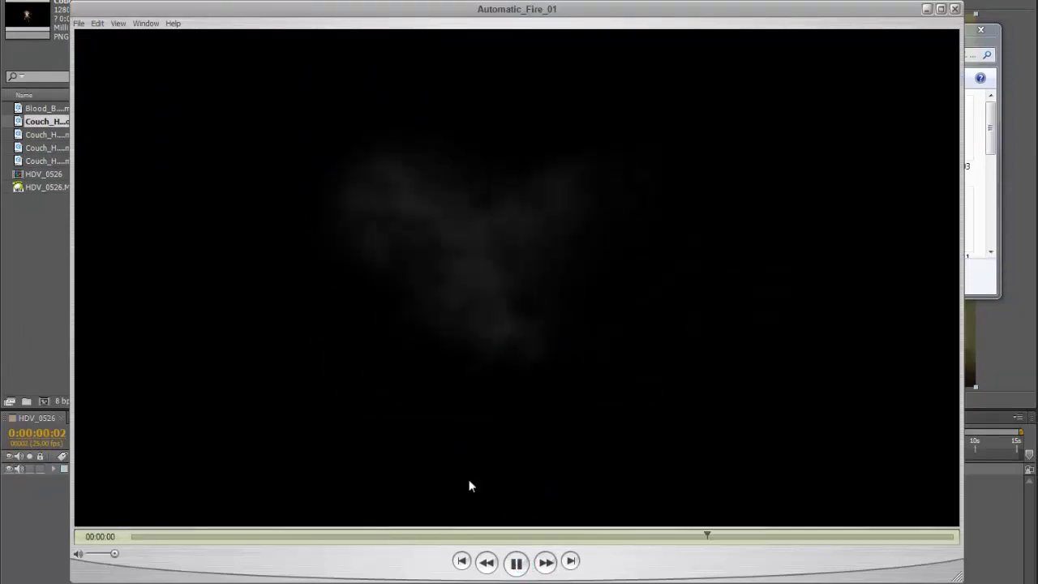
left_click(954, 9)
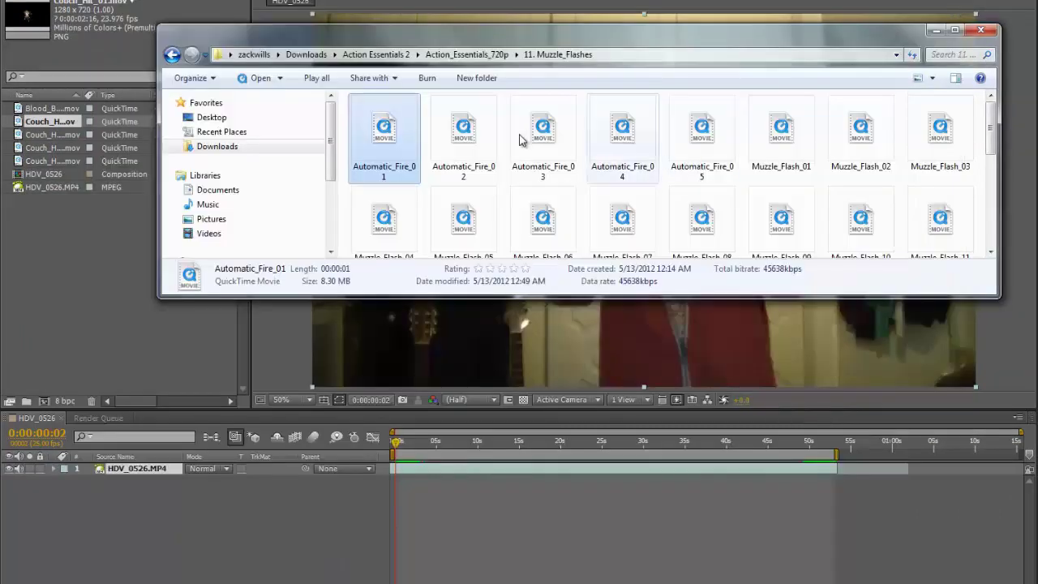
Preview the Automatic_Fire_02 clip and close the player.
left_click(465, 141)
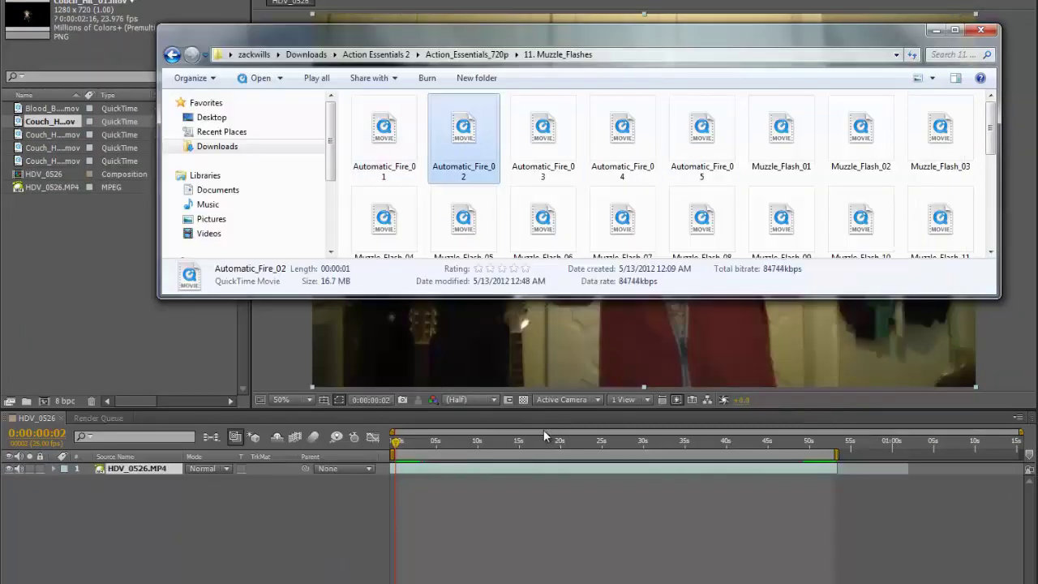
key("Return")
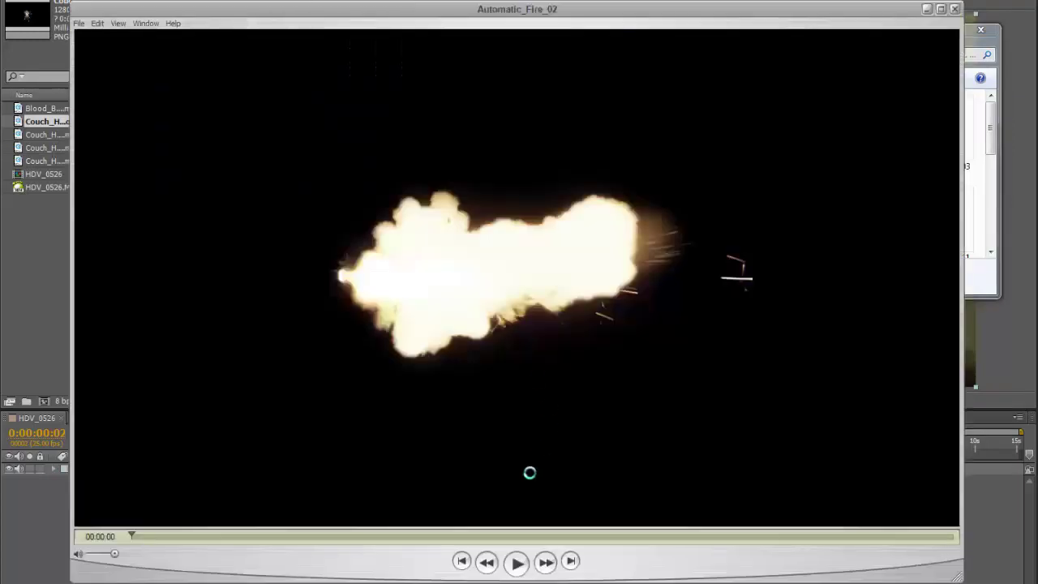
left_click(516, 562)
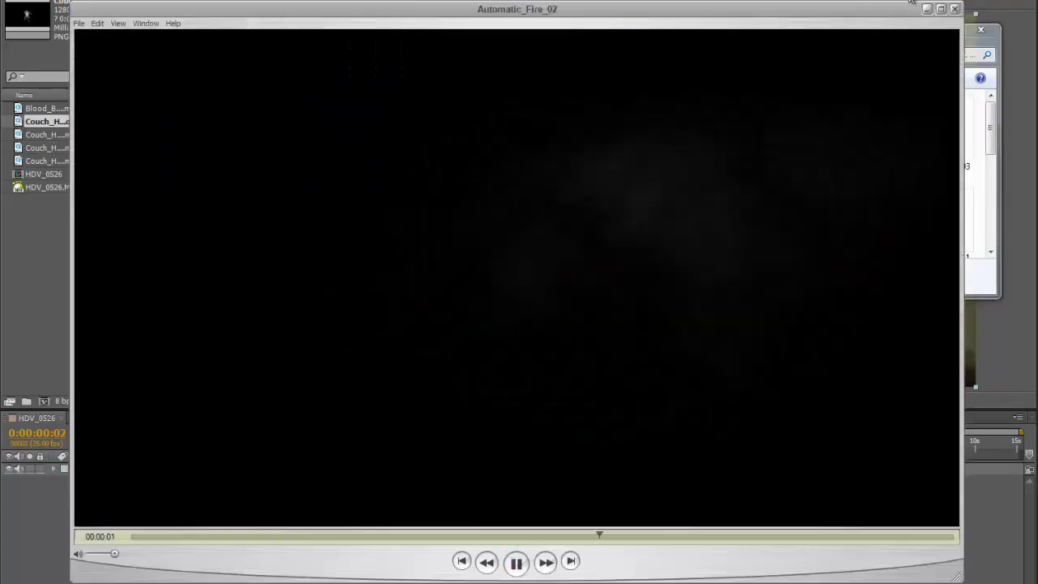
left_click(954, 9)
Preview the Muzzle_Flash_08 clip and import it into the After Effects project.
left_click(686, 203)
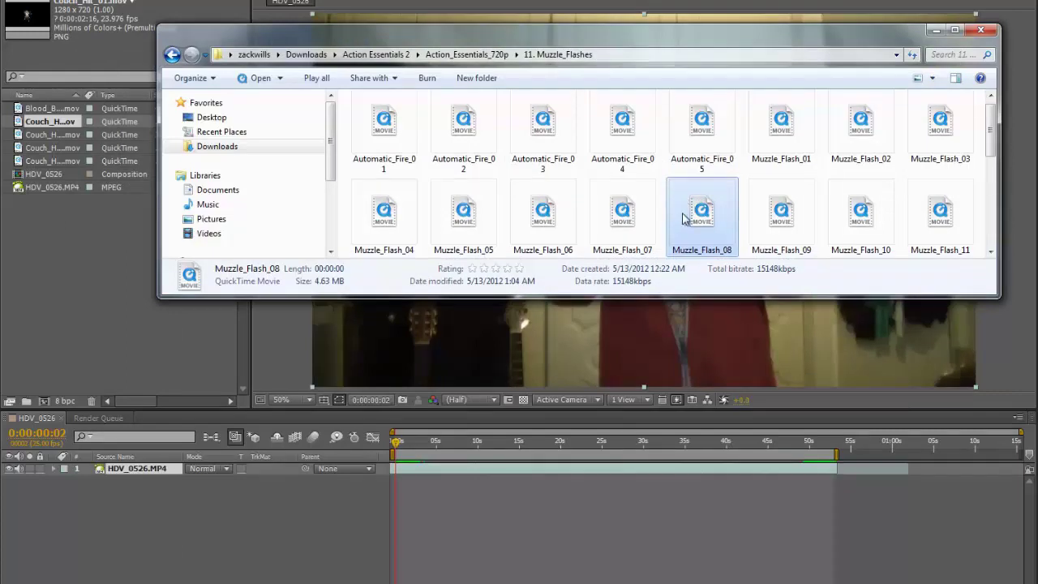
double_click(717, 235)
left_click(518, 567)
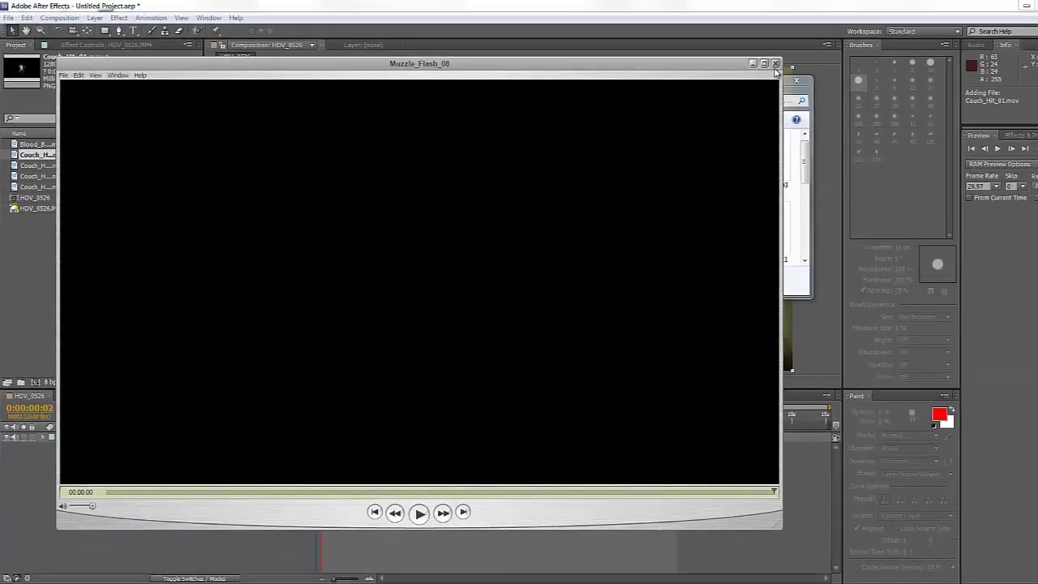
left_click(954, 9)
left_click_drag(549, 257, 93, 299)
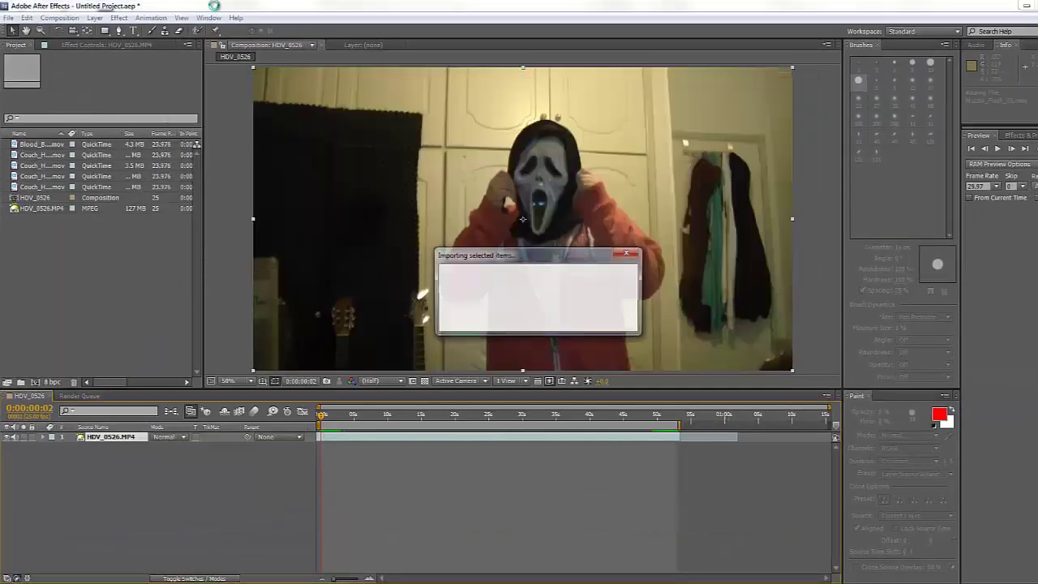
Open the Bonus_Sound_FX folder inside Action Essentials 2, look through its sound files and minimize the folder window.
left_click(118, 577)
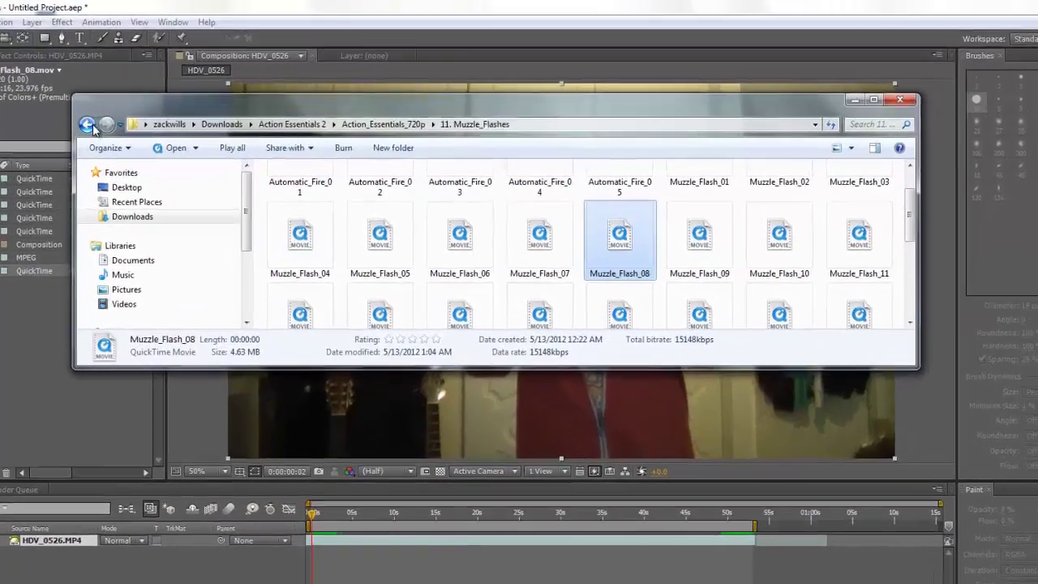
left_click(135, 101)
left_click(39, 146)
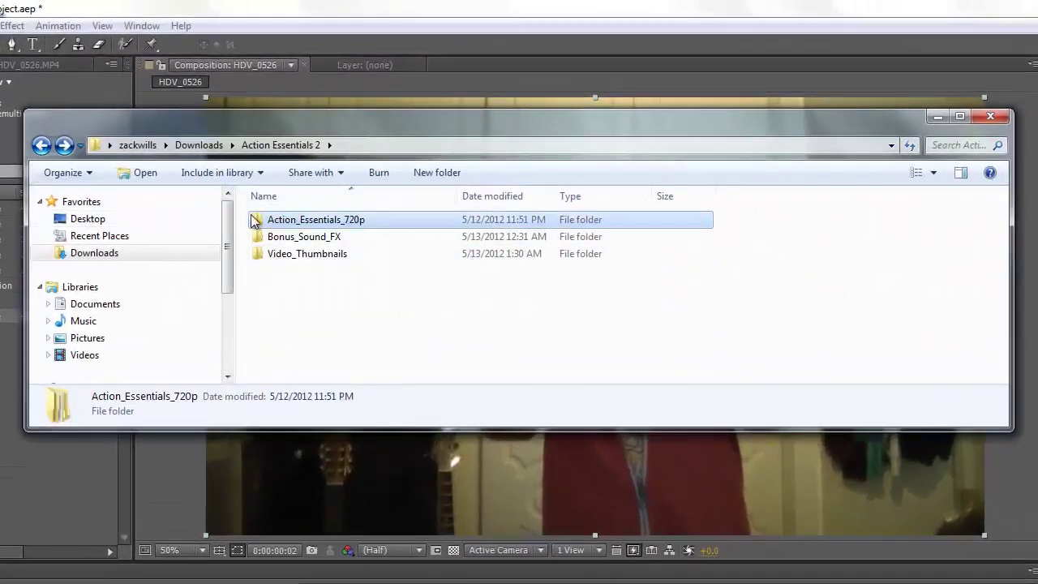
double_click(278, 235)
scroll(321, 243, "down", 4)
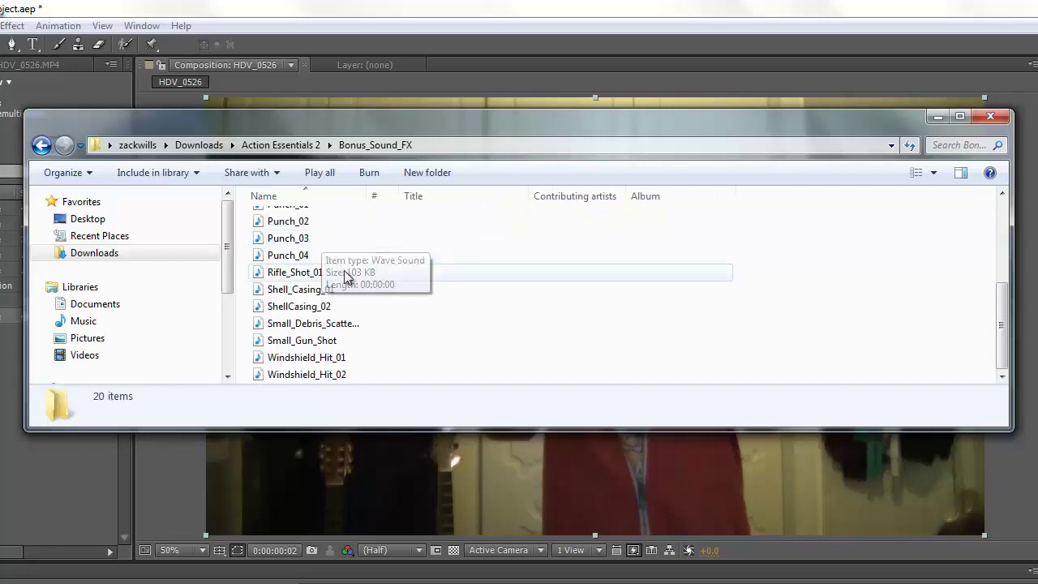
scroll(381, 284, "up", 4)
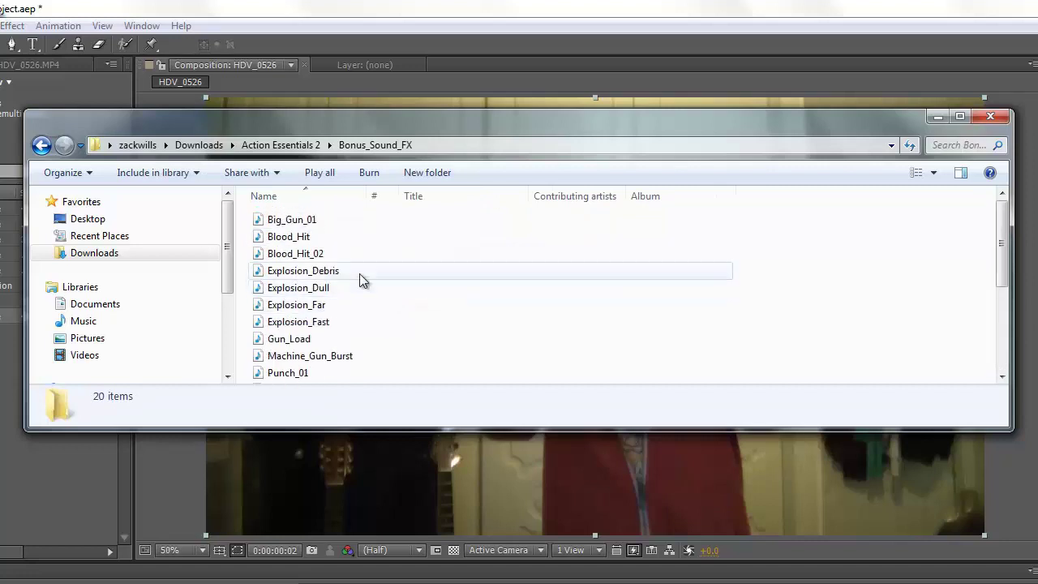
scroll(360, 268, "down", 1)
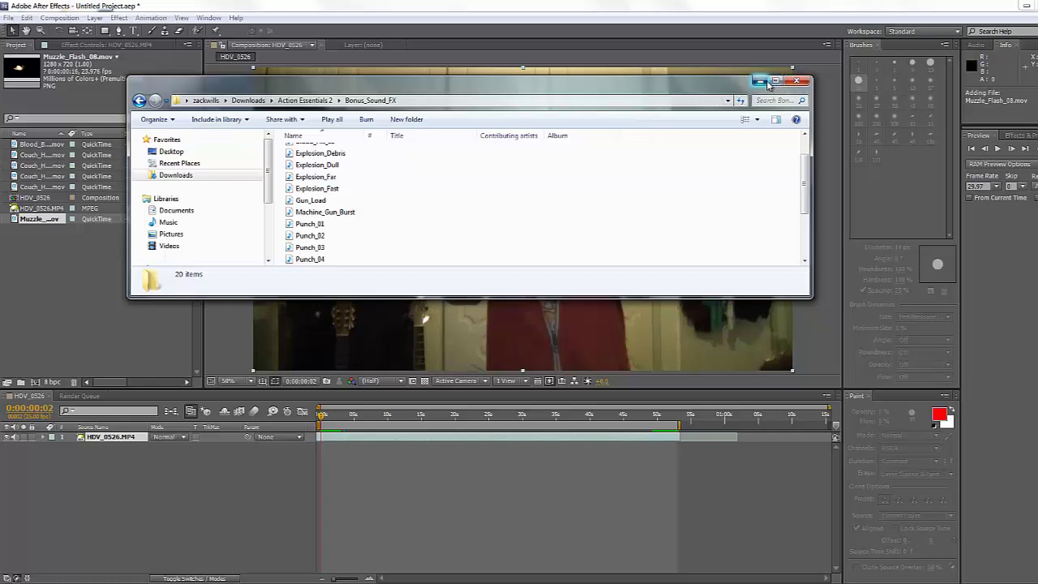
left_click(764, 82)
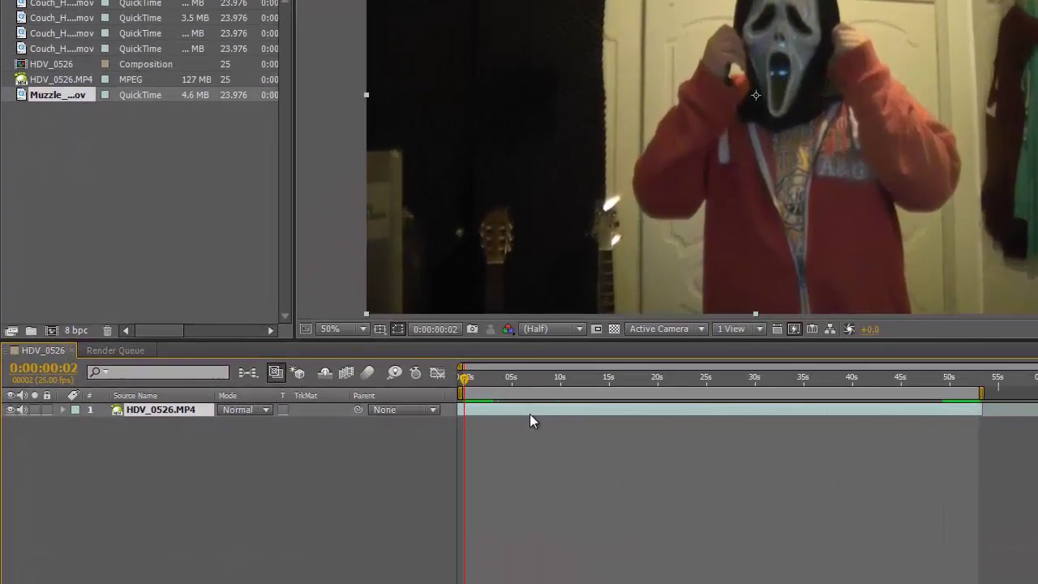
Slide the HDV_0526.MP4 layer earlier in the timeline so that it ends at about 41 s.
left_click_drag(530, 414, 488, 408)
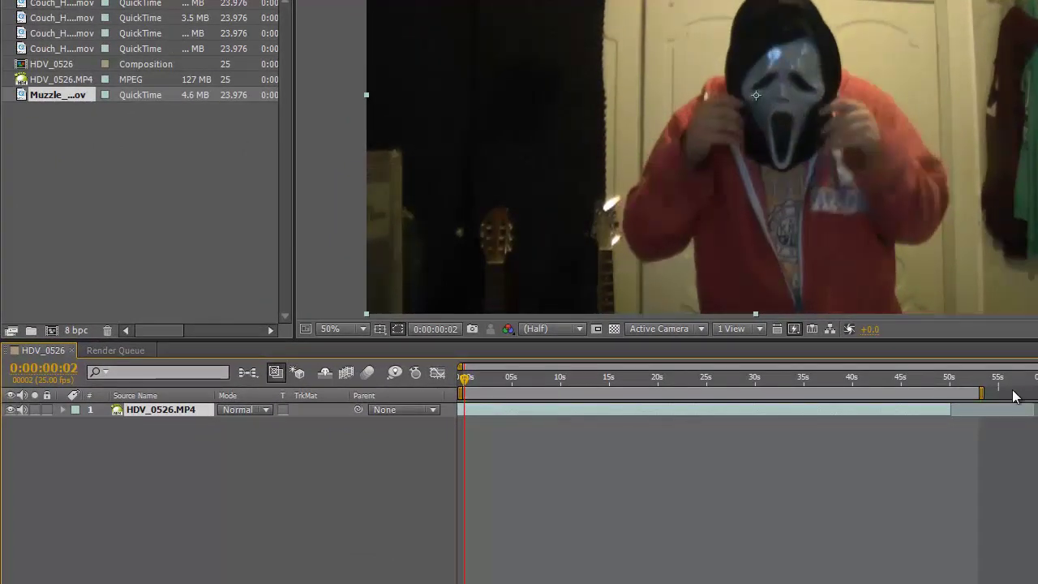
left_click_drag(843, 409, 755, 408)
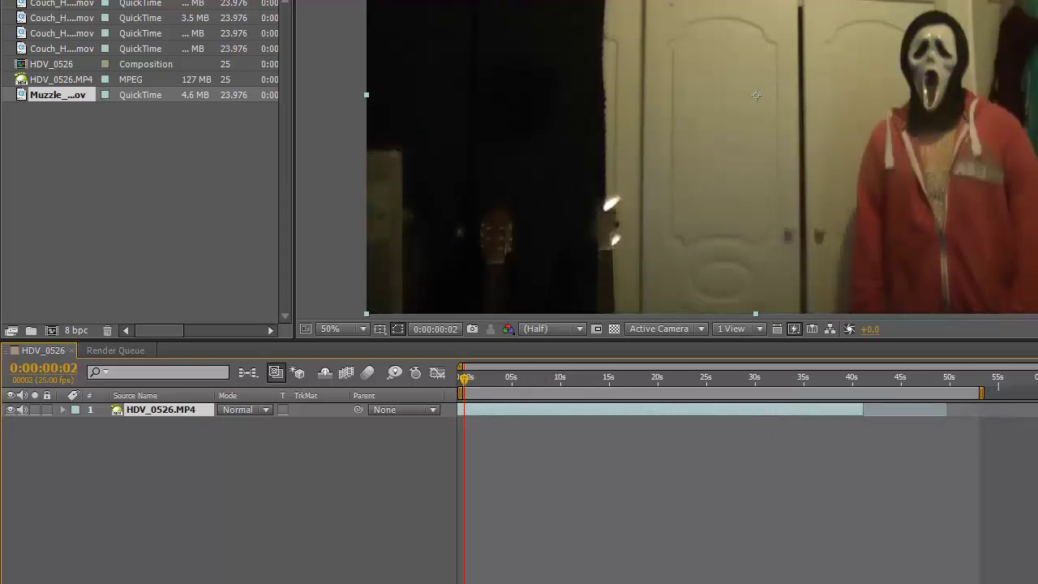
Slide the HDV_0526.MP4 layer slightly earlier in the timeline so that it ends at about 40 s.
double_click(539, 411)
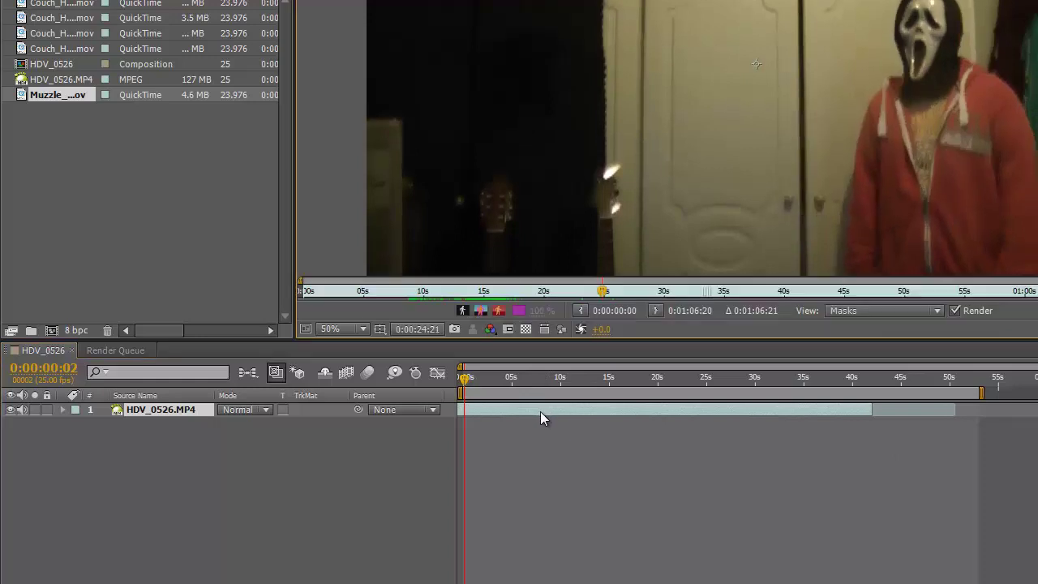
left_click(599, 369)
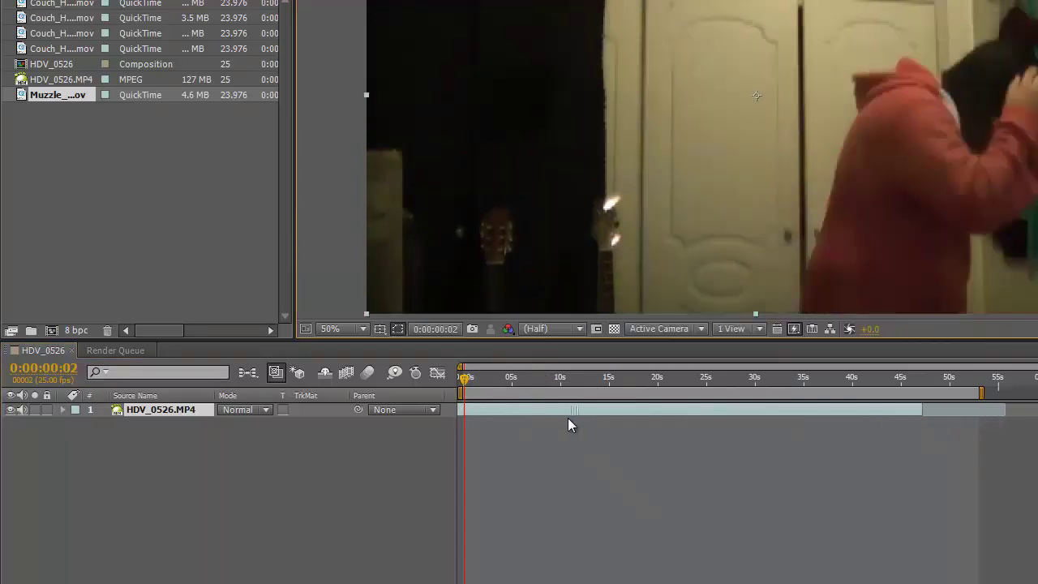
left_click_drag(538, 418, 508, 418)
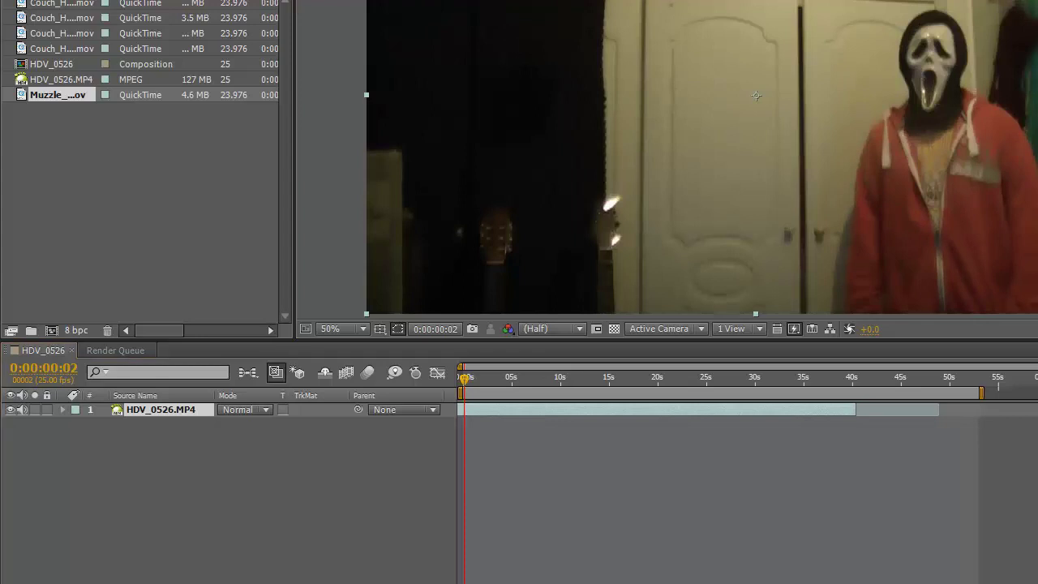
Preview the composition and scrub to the part where the figure aims the gun, stopping at 0:00:15:02.
key("space")
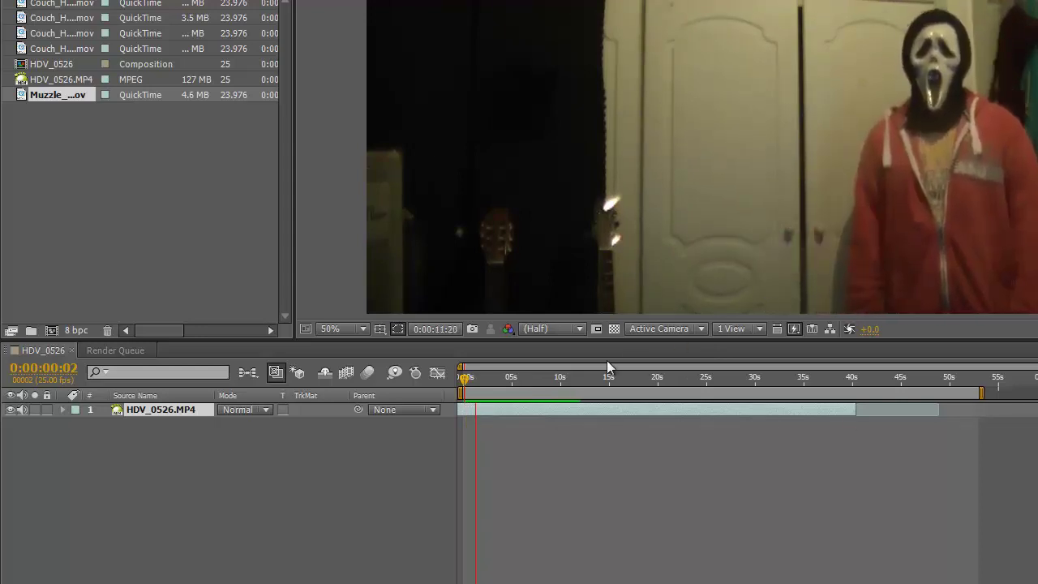
left_click(485, 377)
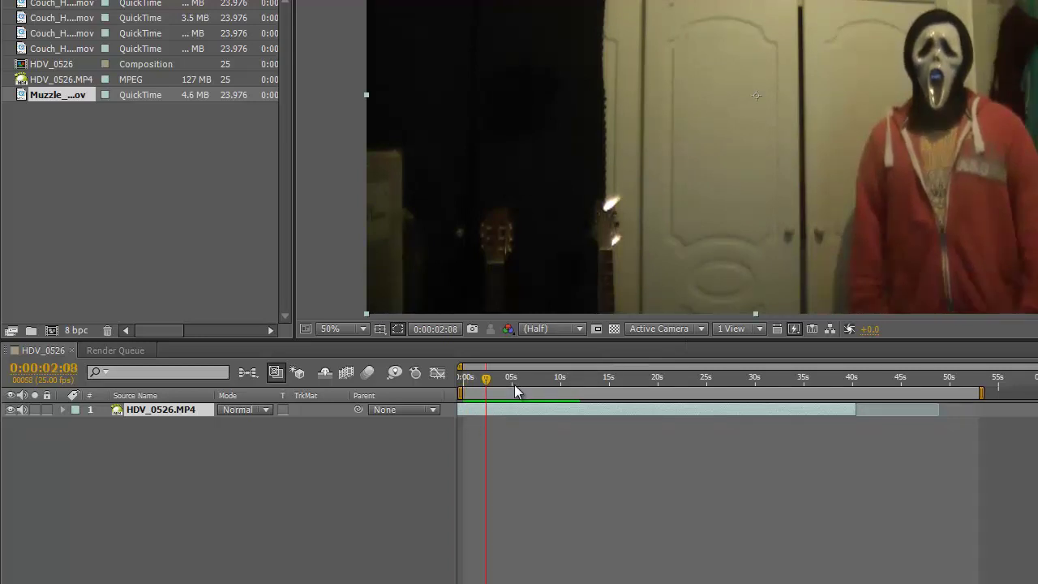
left_click_drag(514, 379, 598, 382)
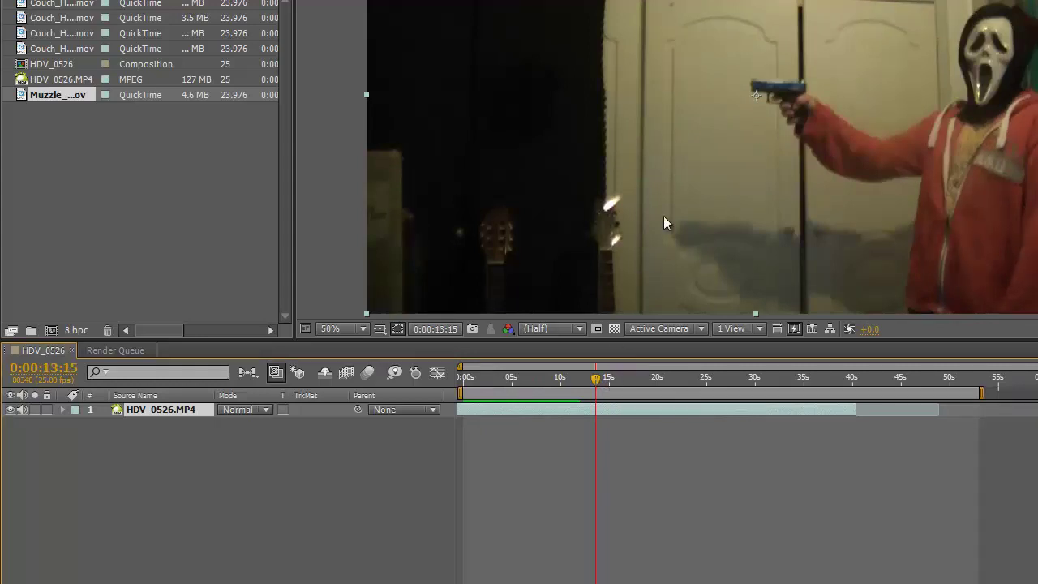
left_click_drag(597, 379, 642, 379)
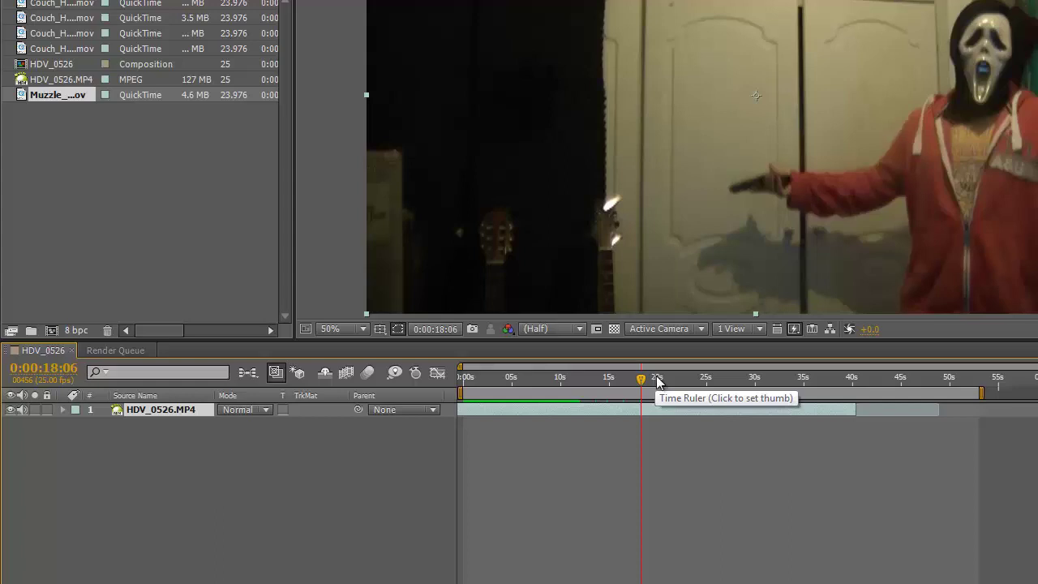
left_click(614, 379)
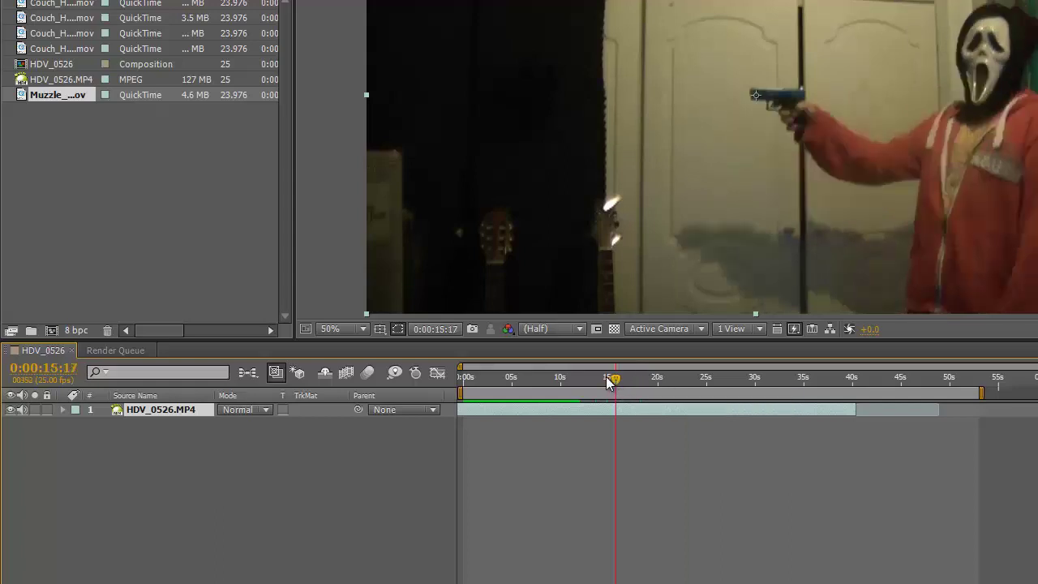
left_click_drag(597, 378, 610, 378)
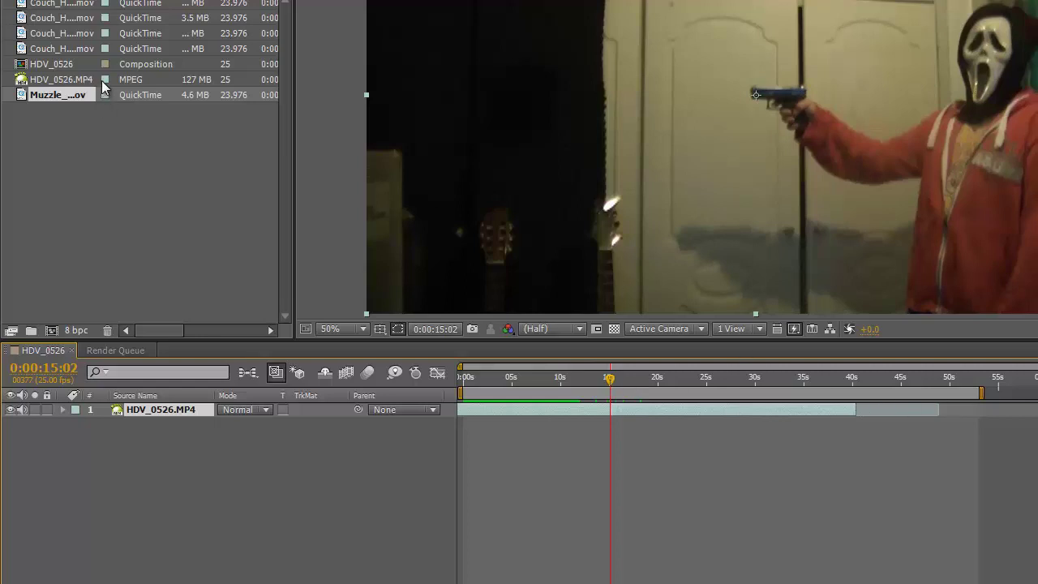
Add HDV_0526.MP4 again as a second layer beneath the first and trim its end to about 1 min 1 s.
left_click_drag(92, 76, 163, 428)
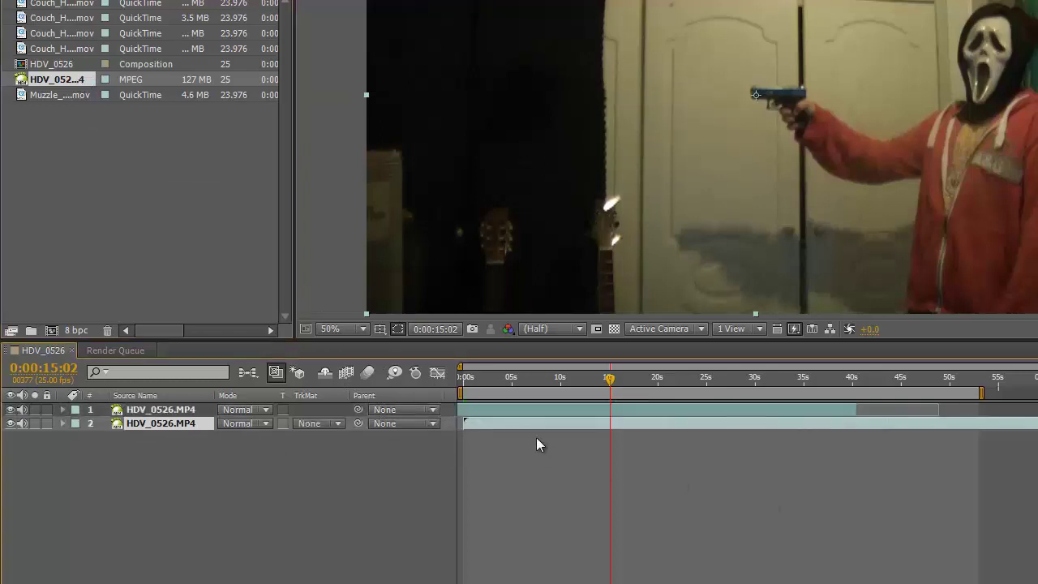
left_click_drag(888, 424, 759, 429)
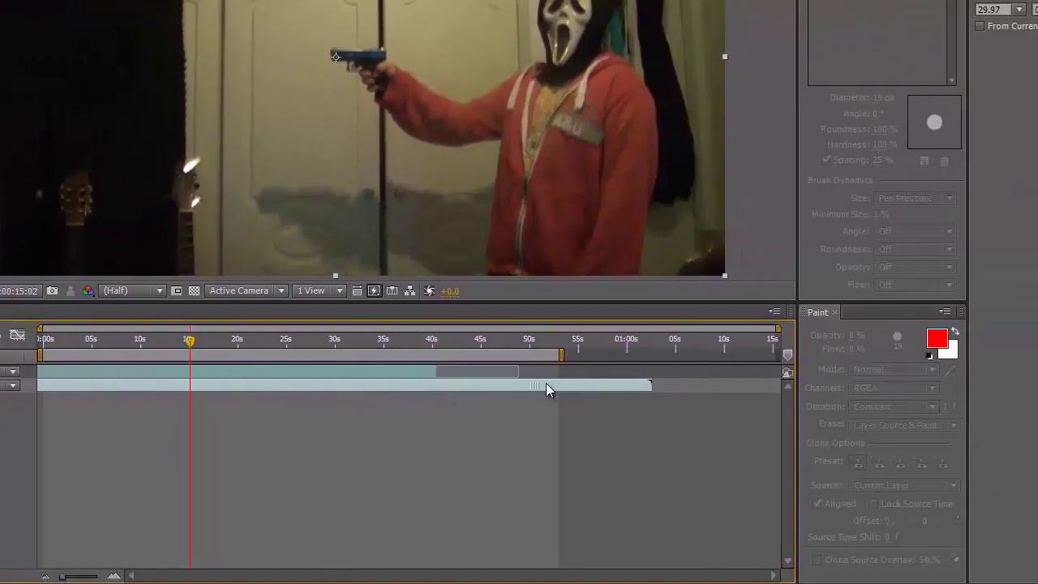
left_click_drag(545, 383, 685, 372)
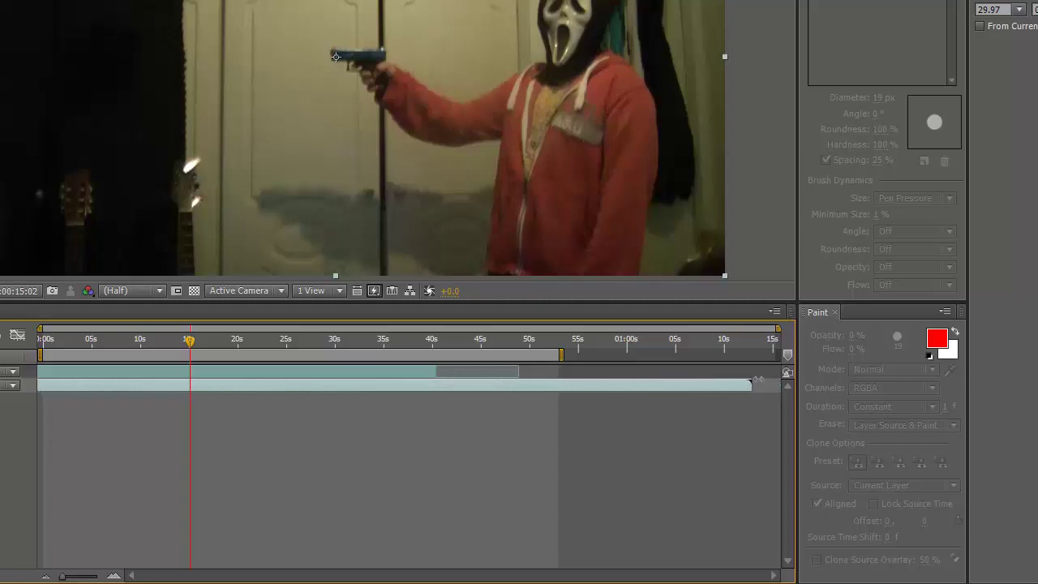
left_click_drag(750, 385, 636, 417)
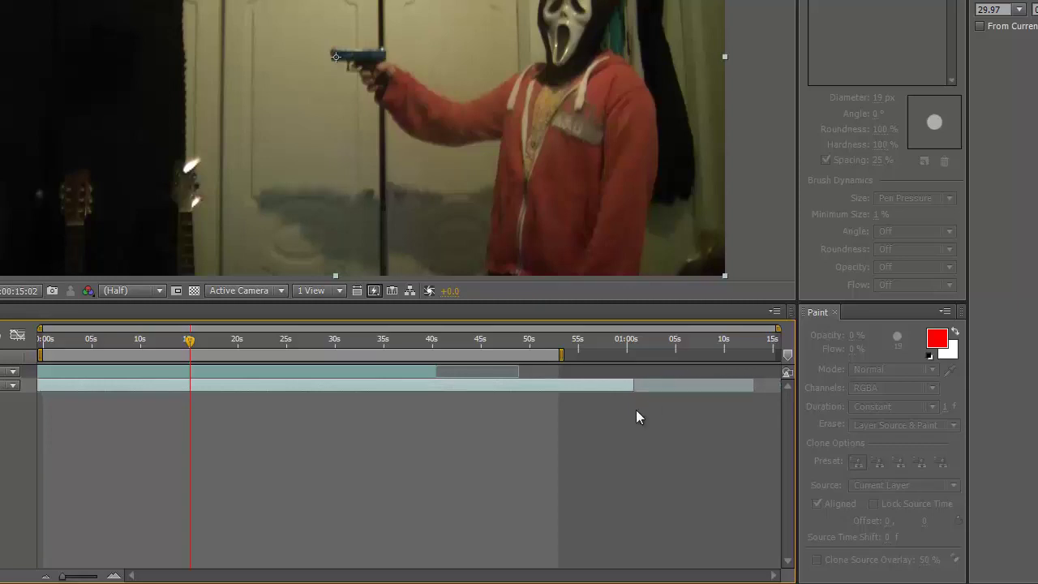
Trim the end of the upper HDV_0526.MP4 layer at 0:00:15:08 and shift the lower copy along the timeline to expose its start.
left_click_drag(596, 385, 200, 393)
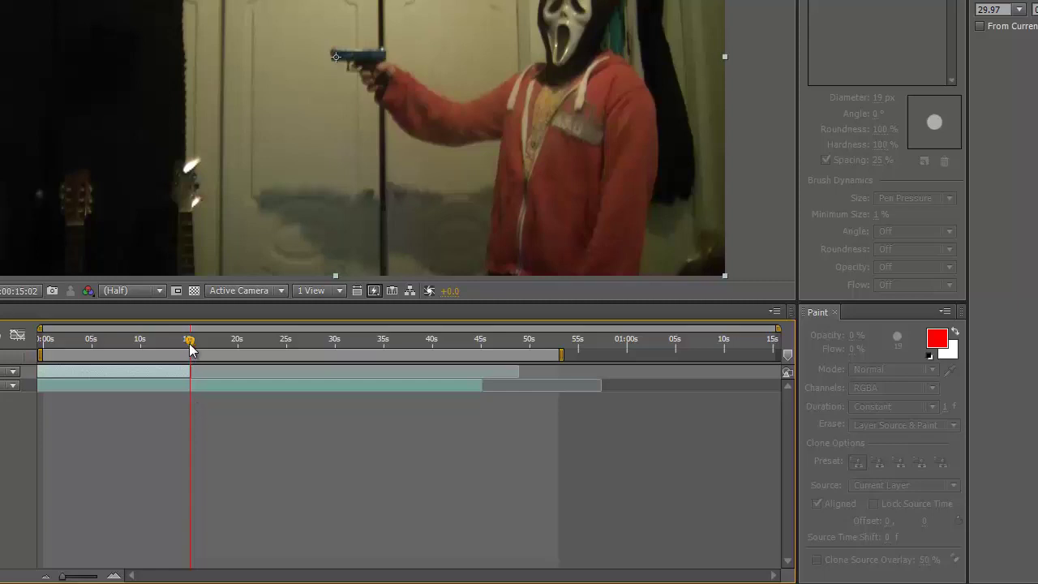
left_click_drag(190, 349, 192, 349)
left_click_drag(264, 384, 492, 405)
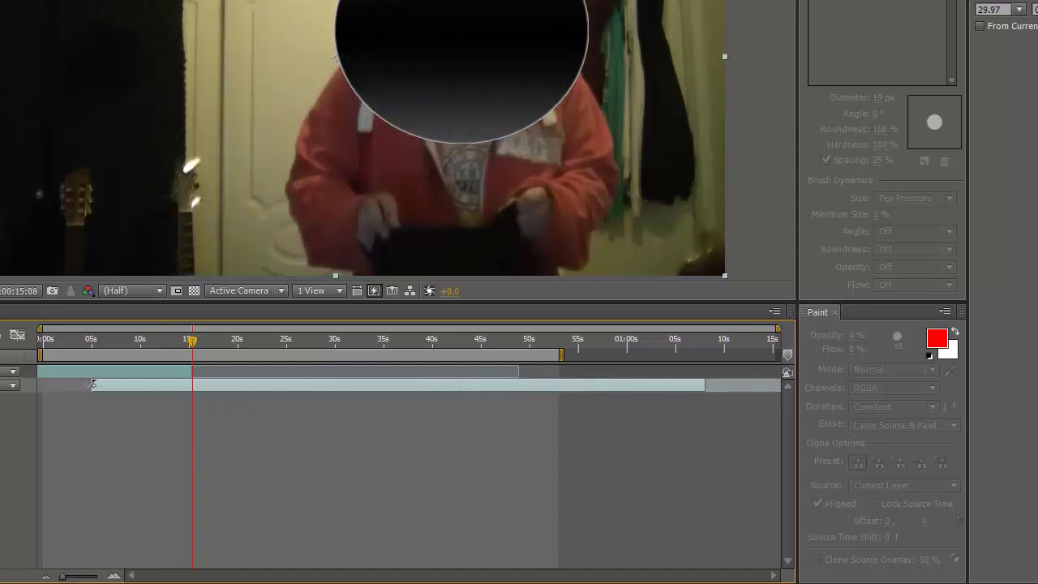
Trim and slide the lower HDV_0526.MP4 layer so that it runs from about 1 s to 15 s, ending with the upper layer.
mouse_move(91, 384)
left_mouse_down()
mouse_move(506, 402)
mouse_move(445, 391)
mouse_move(142, 409)
mouse_move(199, 387)
mouse_move(234, 388)
mouse_move(104, 378)
left_mouse_up()
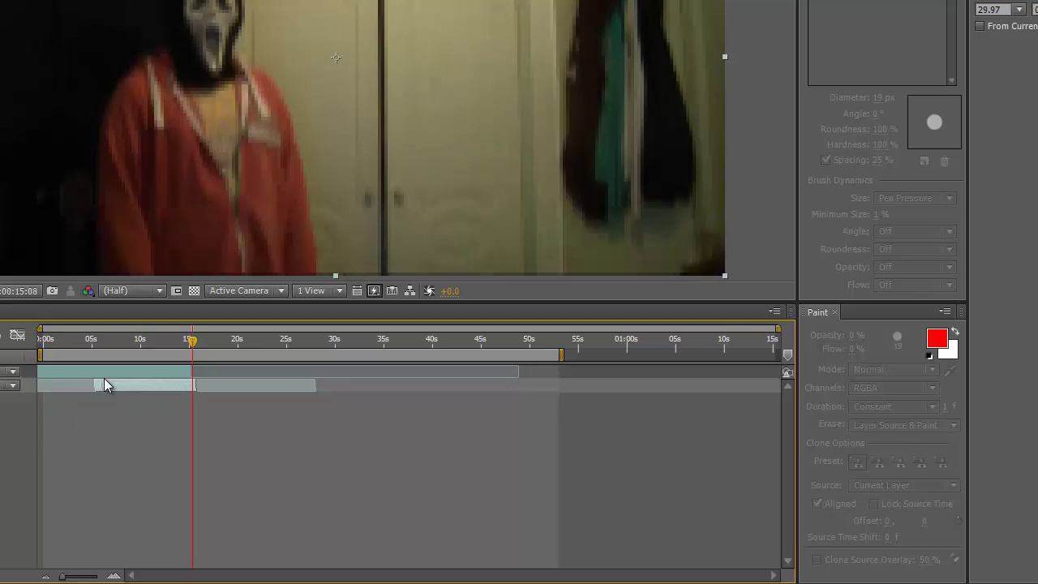
double_click(206, 386)
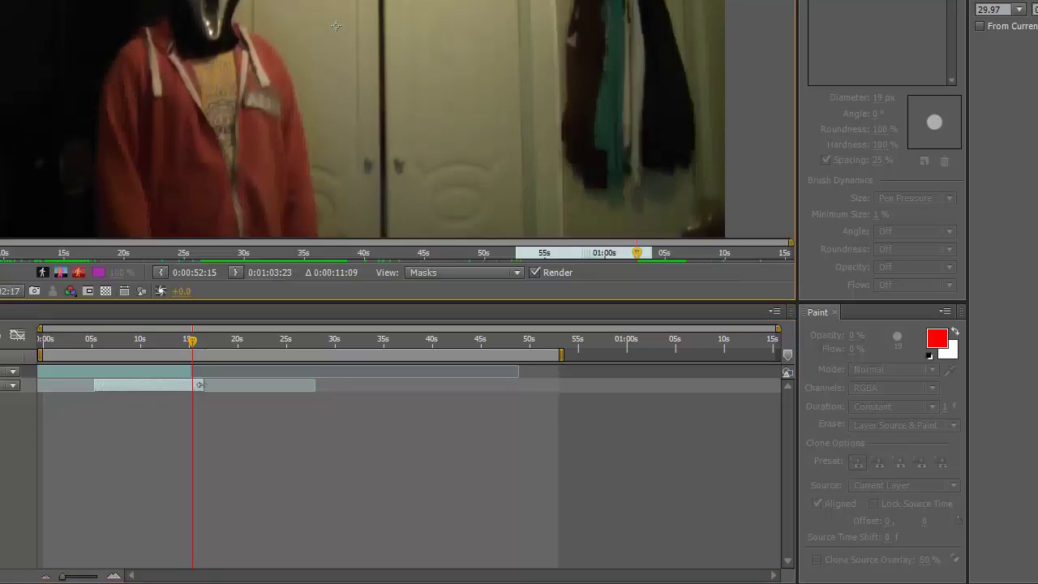
mouse_move(206, 384)
left_mouse_down()
mouse_move(215, 384)
mouse_move(145, 383)
left_mouse_up()
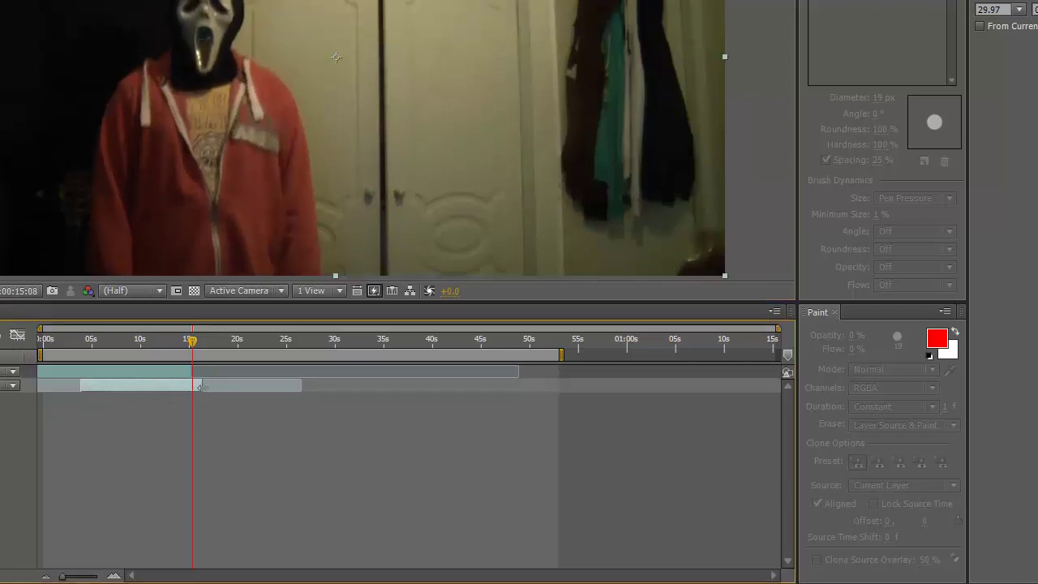
left_click_drag(176, 389, 174, 386)
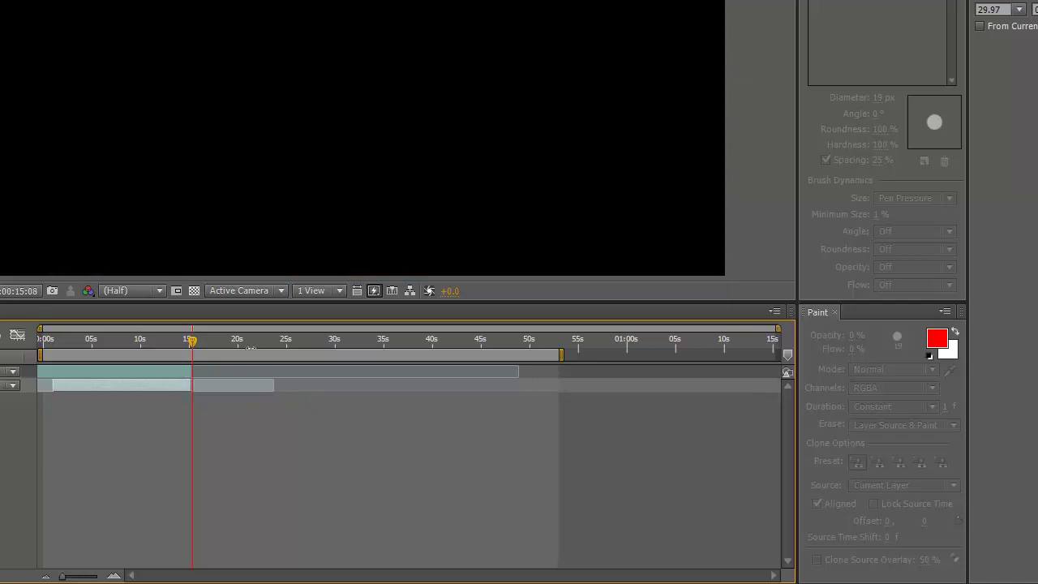
Shorten the work area to end at about 16 s and return to the first frame of the composition.
mouse_move(563, 354)
left_mouse_down()
mouse_move(146, 357)
mouse_move(201, 381)
left_mouse_up()
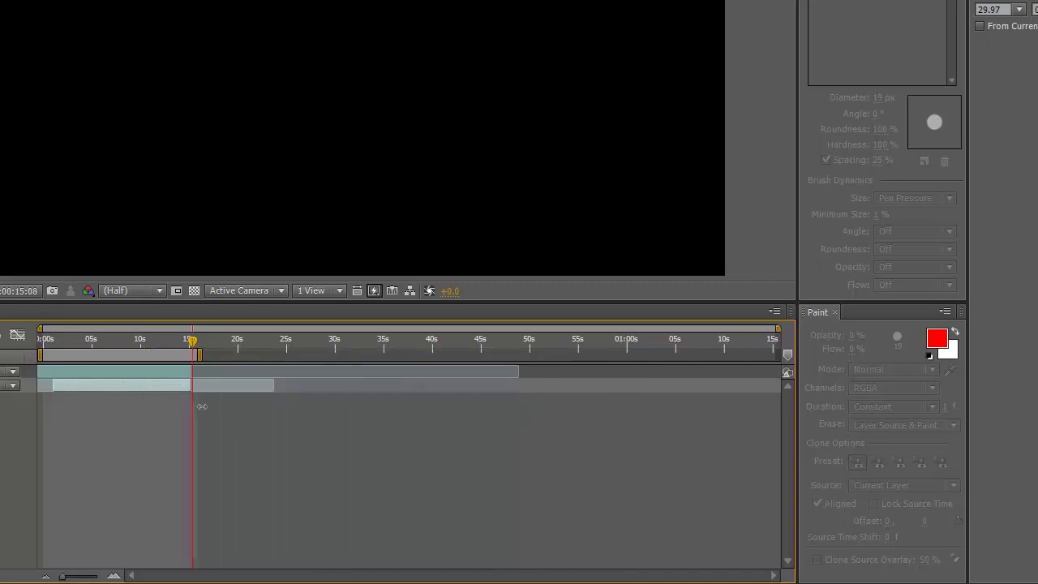
left_click(53, 344)
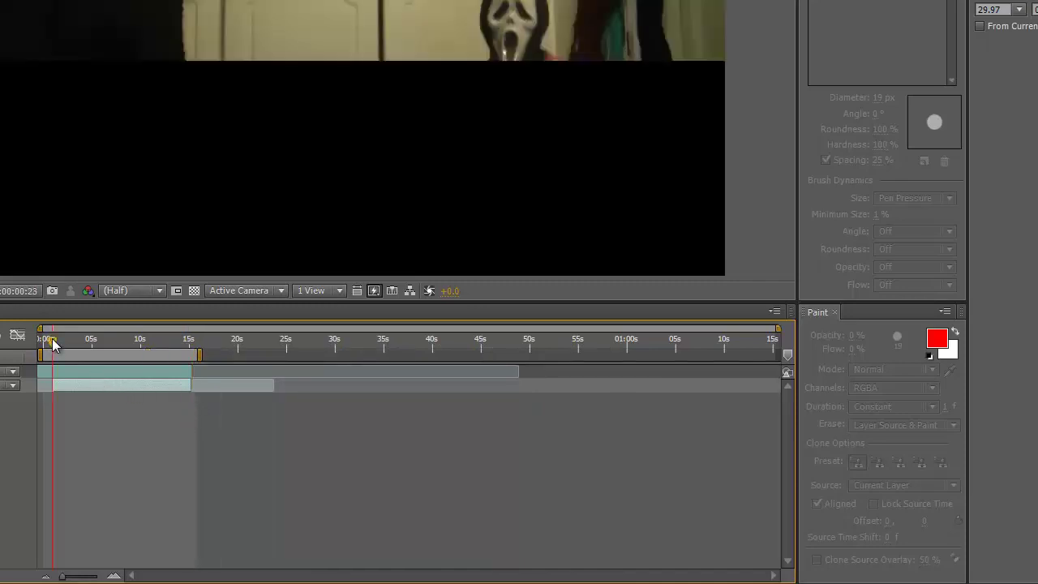
left_click_drag(53, 344, 45, 345)
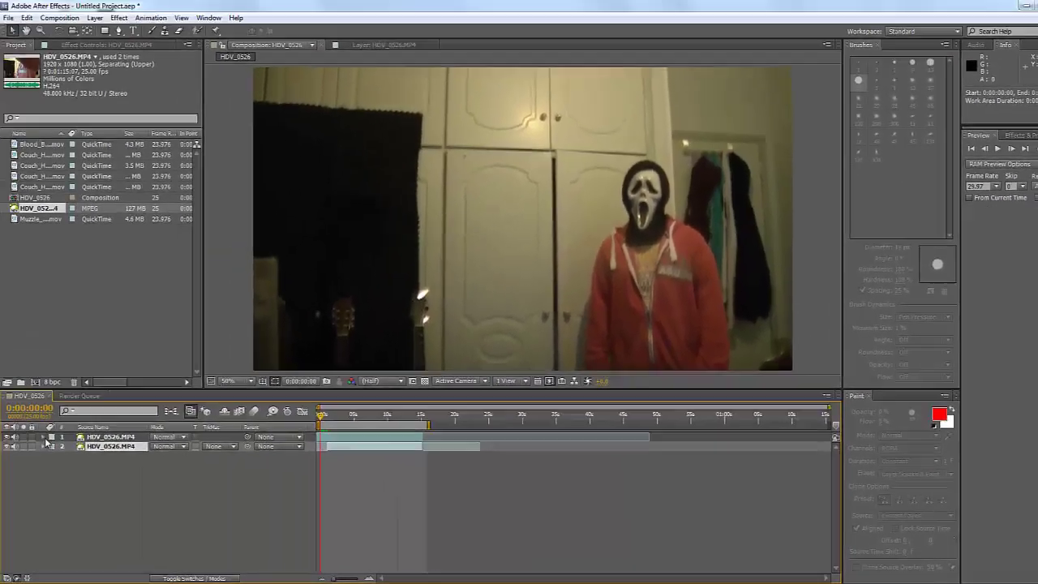
Reveal the upper HDV_0526.MP4 layer's Transform properties and lower its Opacity to make the layer semi-transparent.
left_click(44, 437)
left_click(49, 448)
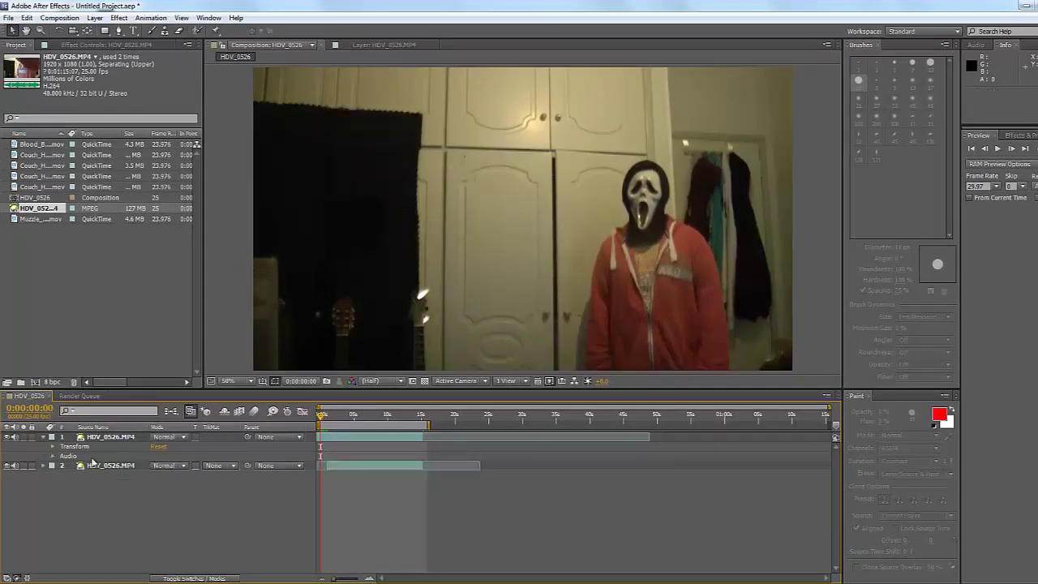
left_click(52, 447)
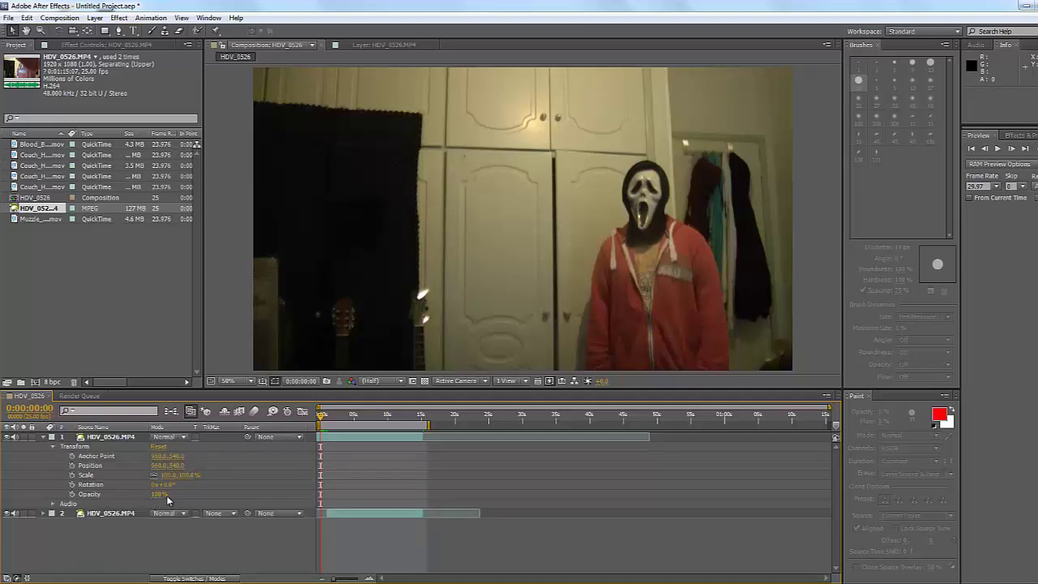
left_click_drag(156, 496, 133, 503)
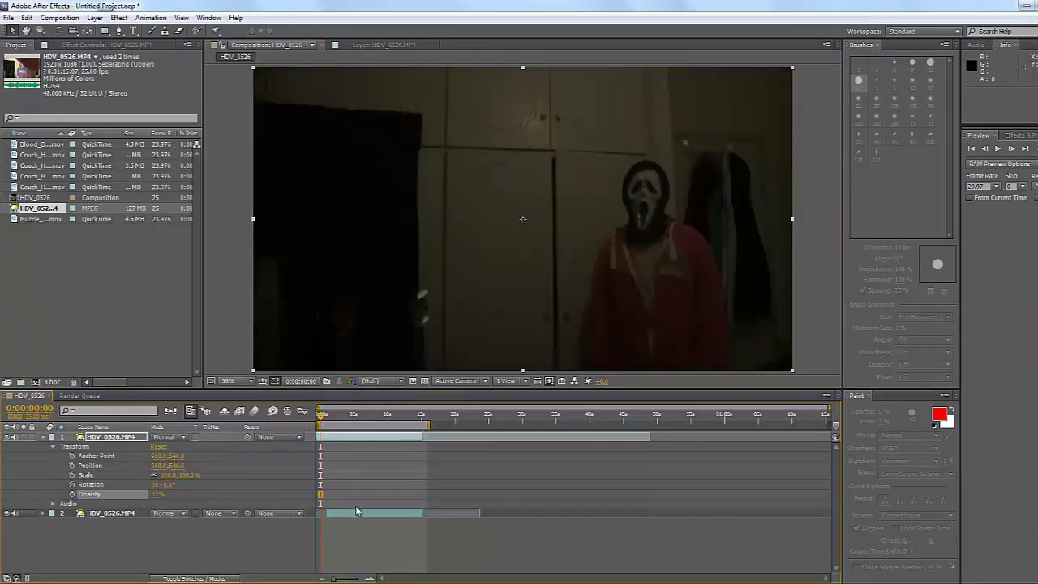
Slide the lower HDV_0526.MP4 layer to the composition's start and trim both layers and the work area at about 0:00:13:15.
left_click_drag(355, 507, 346, 510)
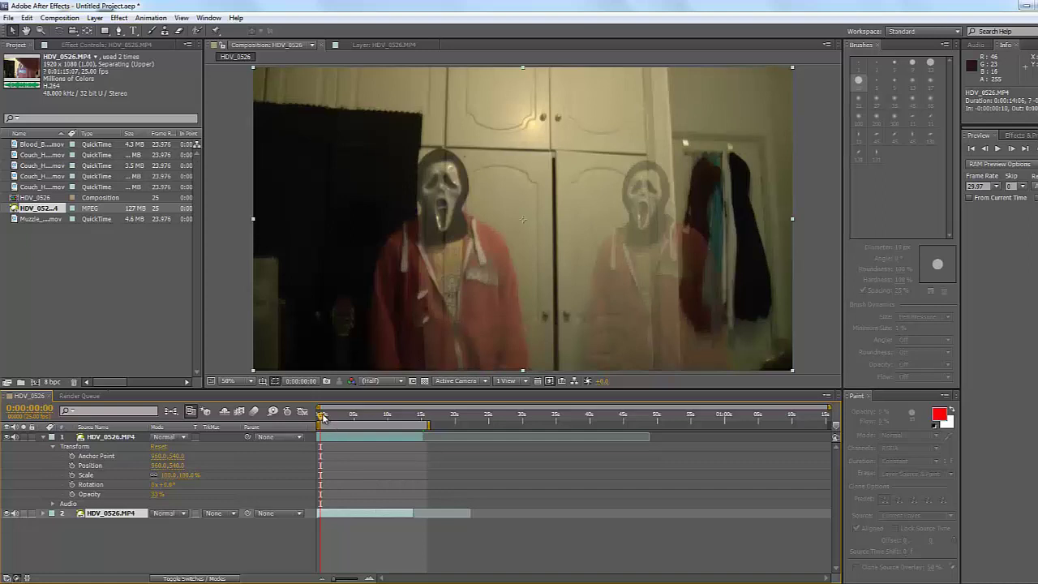
left_click_drag(323, 416, 411, 466)
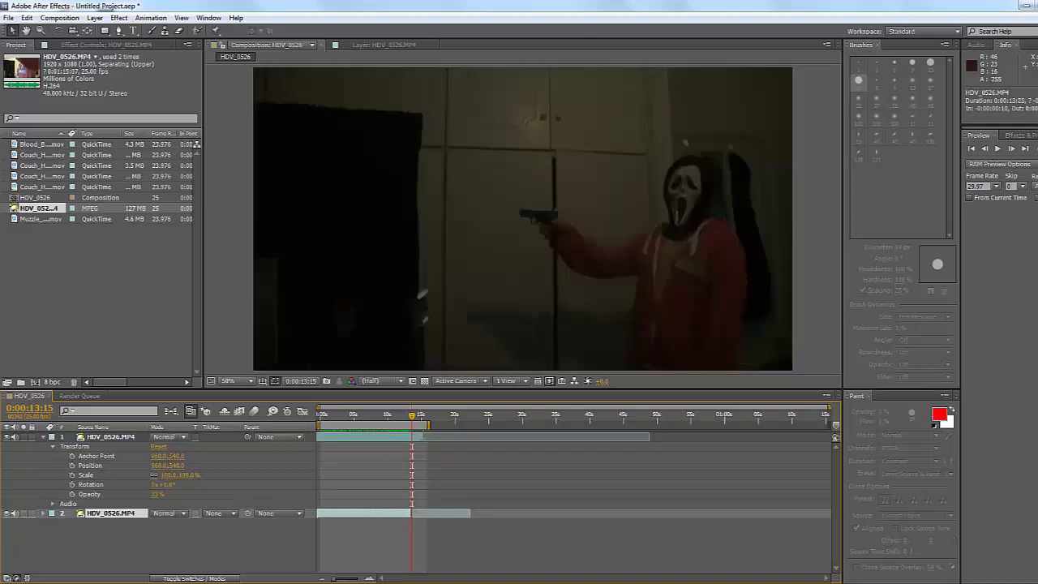
left_click(418, 439)
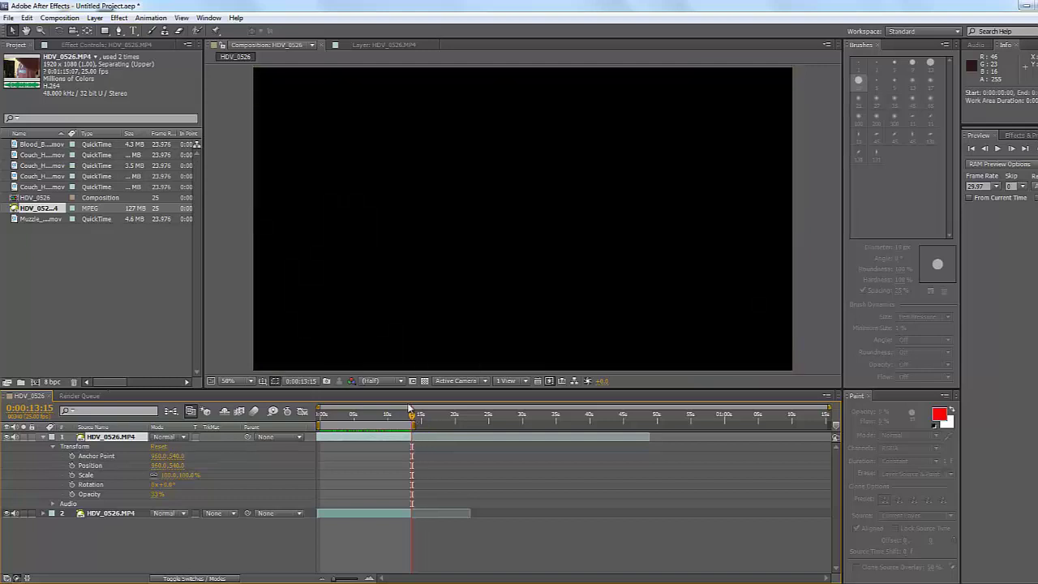
At 0:00:11:23, begin a Pen tool mask on the upper HDV_0526.MP4 layer, tracing from below to above the frame between the two actors.
key("Home")
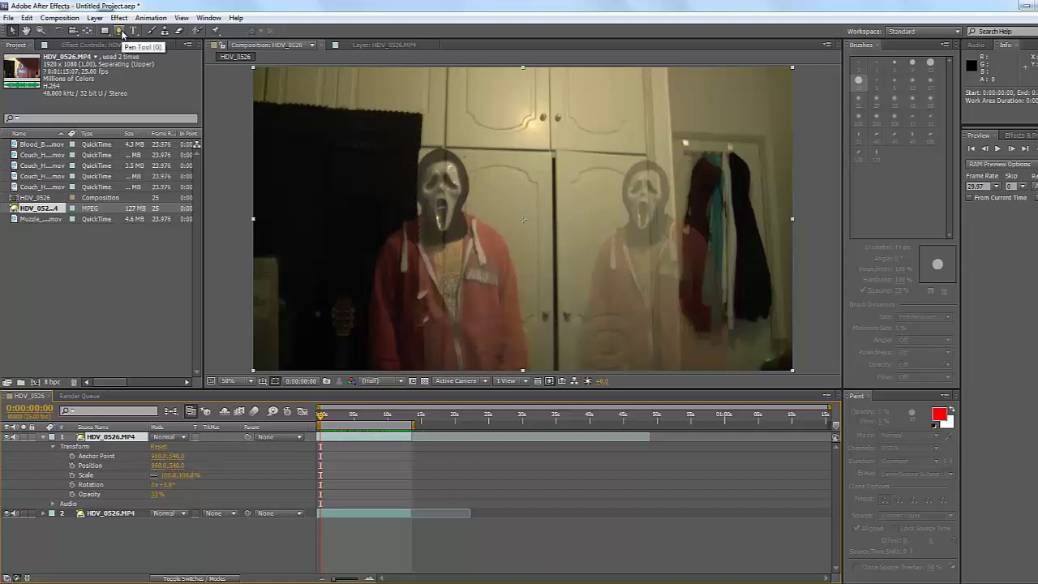
left_click(119, 30)
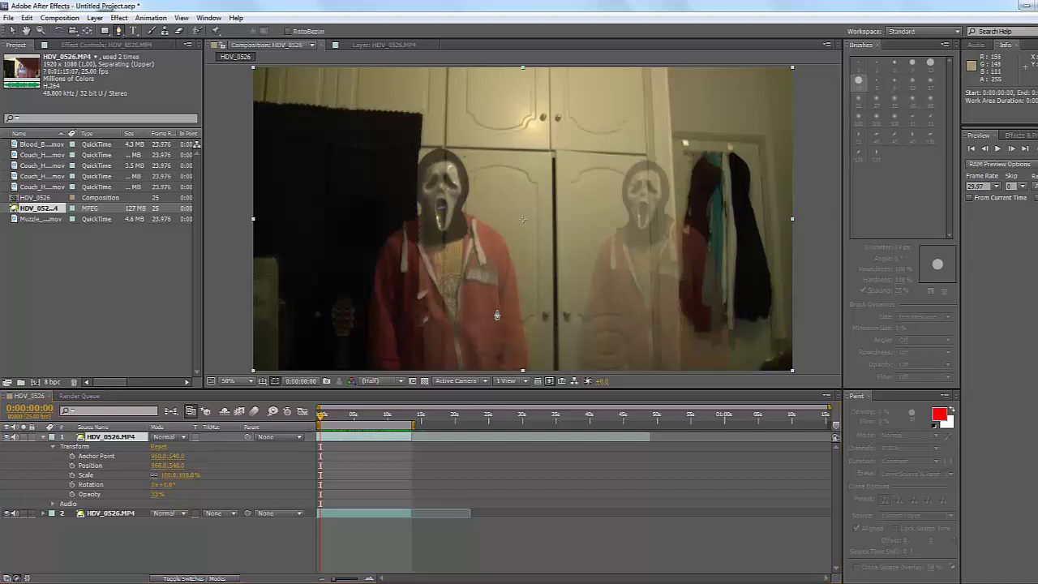
key("comma")
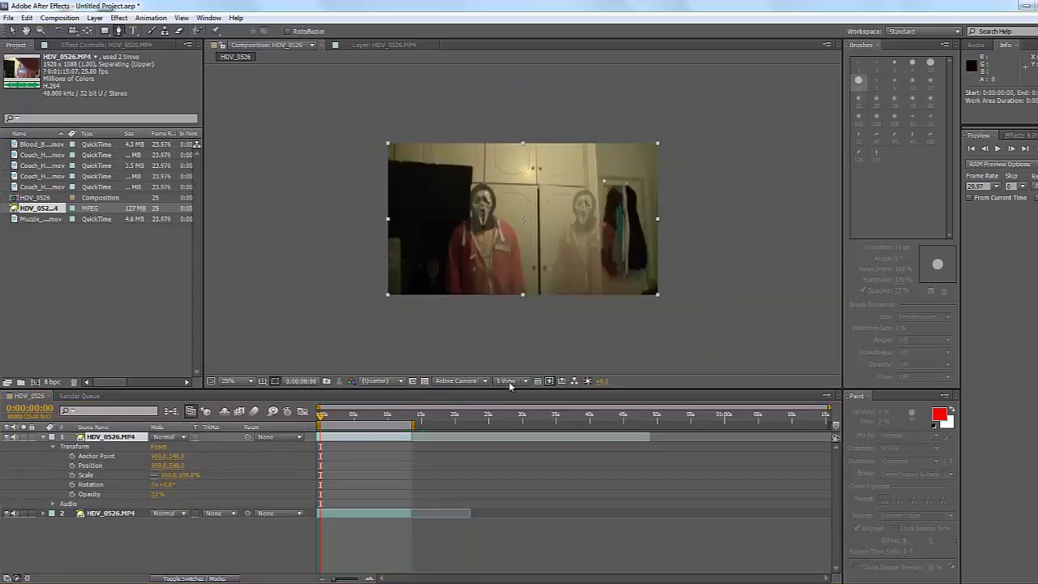
left_click_drag(321, 416, 399, 437)
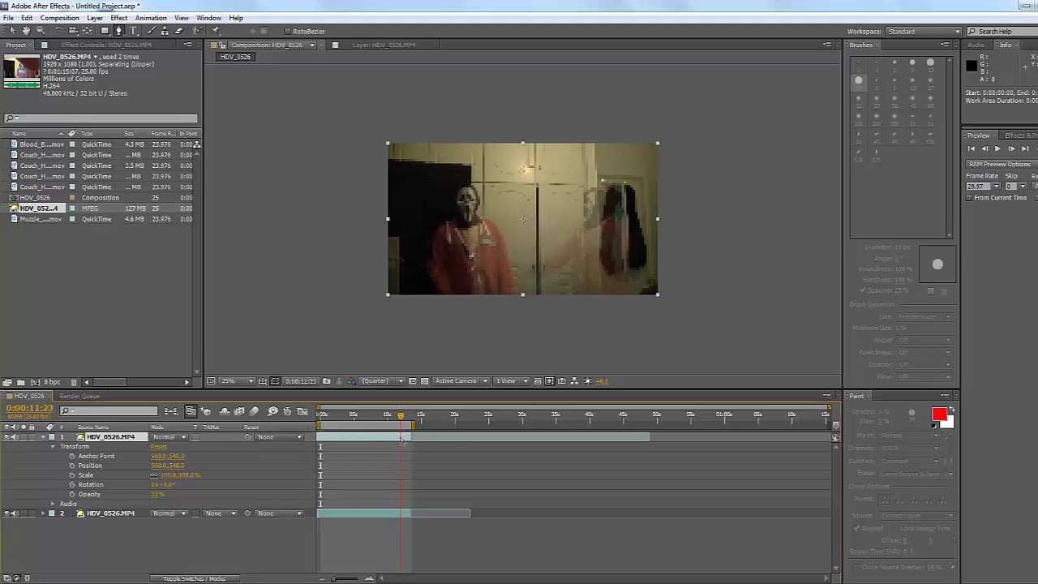
left_click(526, 311)
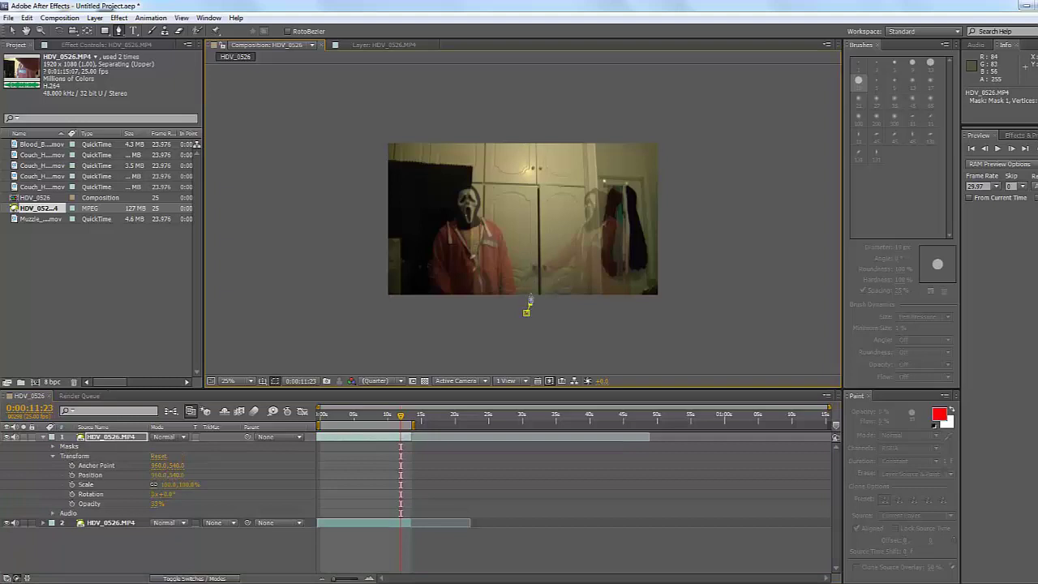
left_click_drag(523, 282, 515, 268)
left_click(507, 221)
left_click(506, 186)
left_click(512, 139)
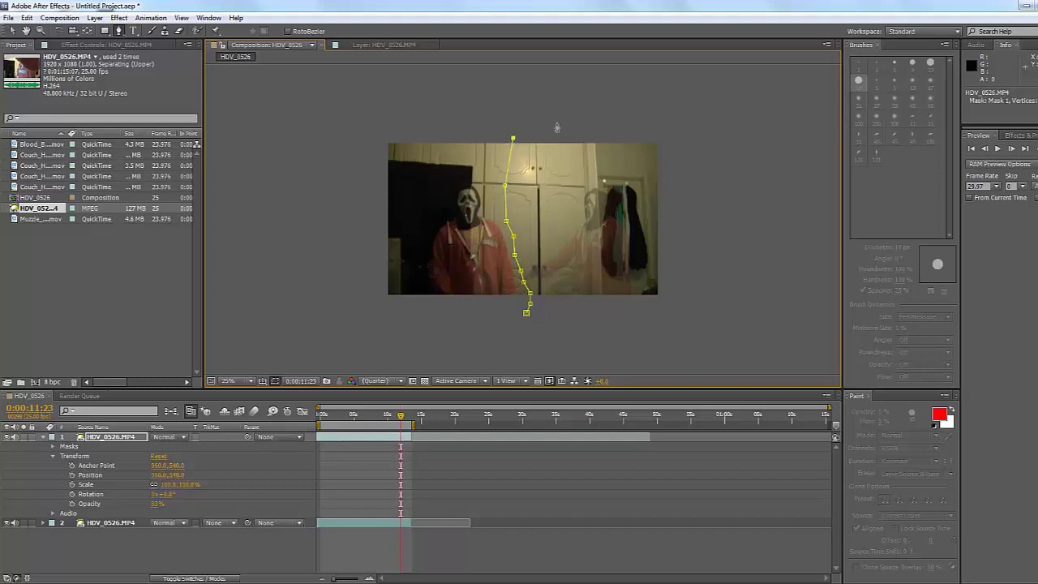
Continue the mask path outside the frame on all sides and close it at its starting point below the image.
left_click(670, 125)
left_click(339, 127)
left_click(337, 235)
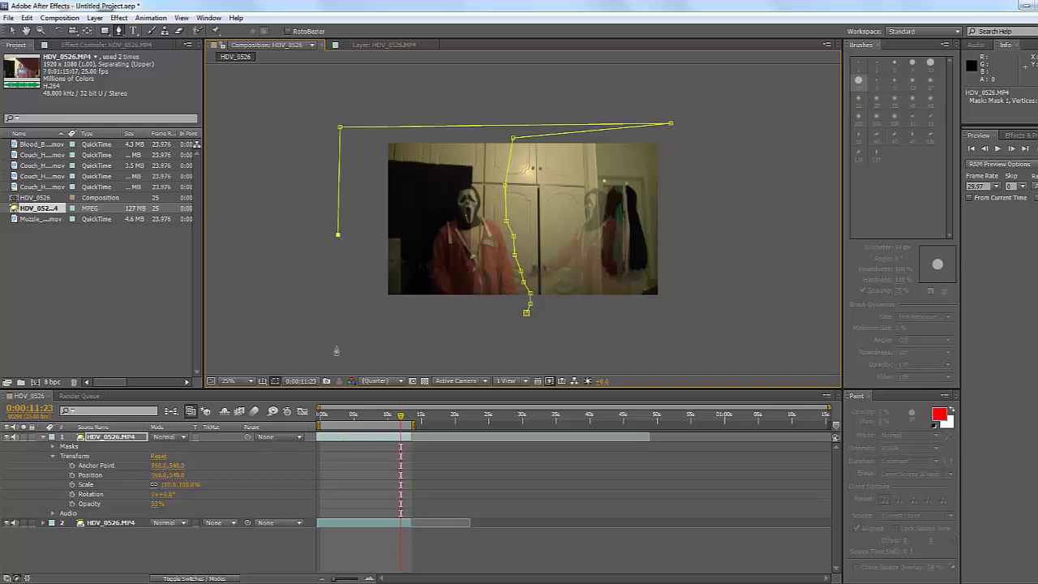
left_click(336, 347)
left_click(434, 366)
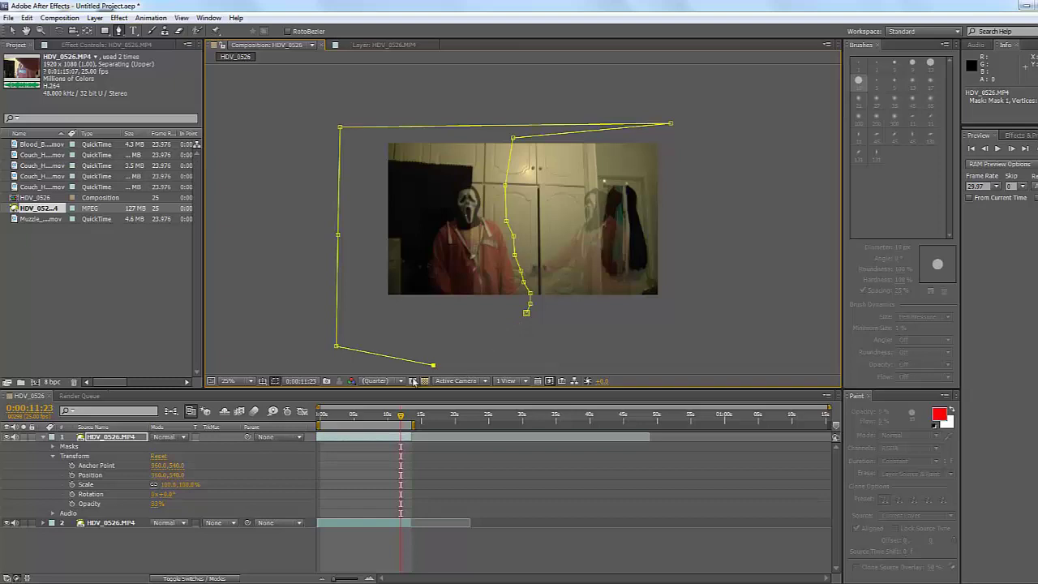
left_click(306, 352)
left_click(304, 215)
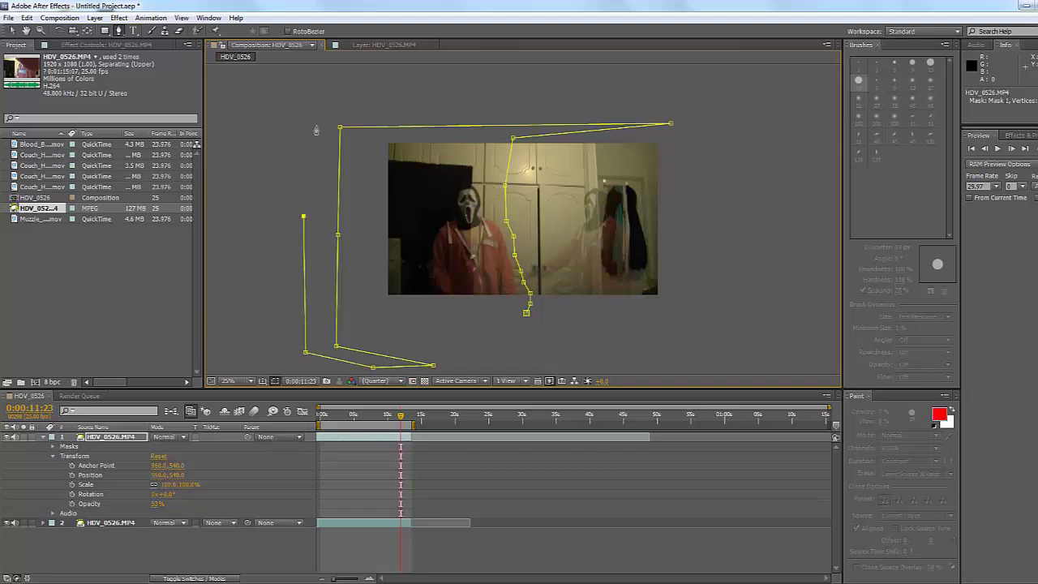
left_click(315, 125)
left_click(369, 88)
left_click(580, 89)
left_click(755, 94)
left_click(737, 204)
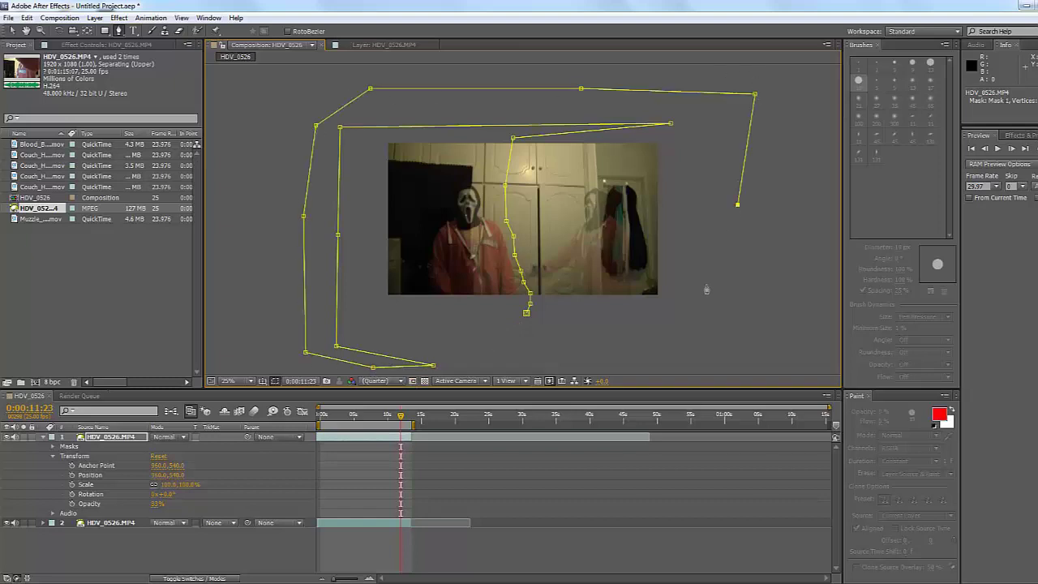
left_click(702, 306)
left_click(563, 334)
left_click(526, 315)
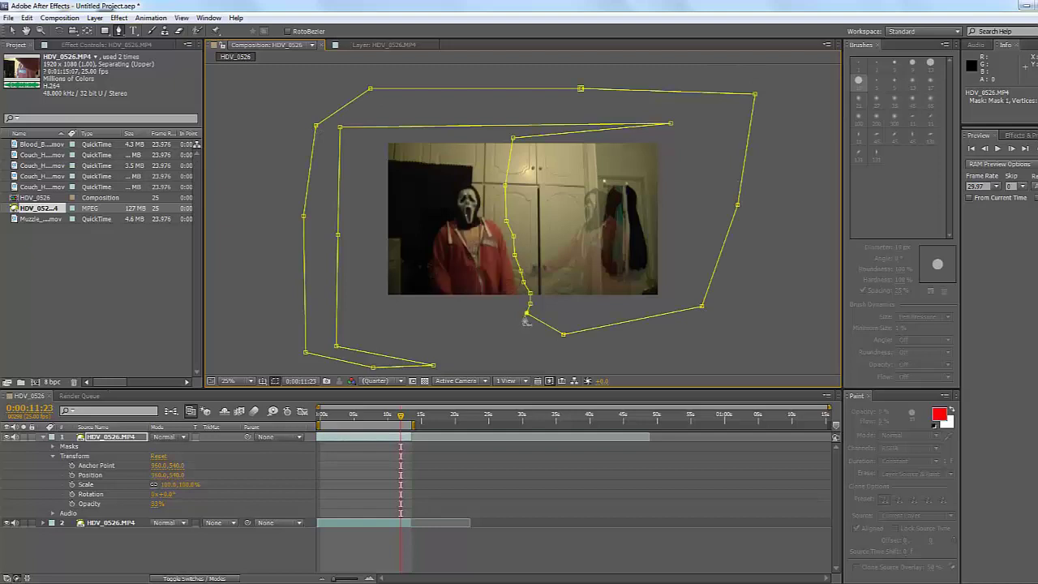
Raise the upper HDV_0526.MP4 layer's Opacity to 99% and inspect the two masked actors at 50% magnification.
left_click(12, 30)
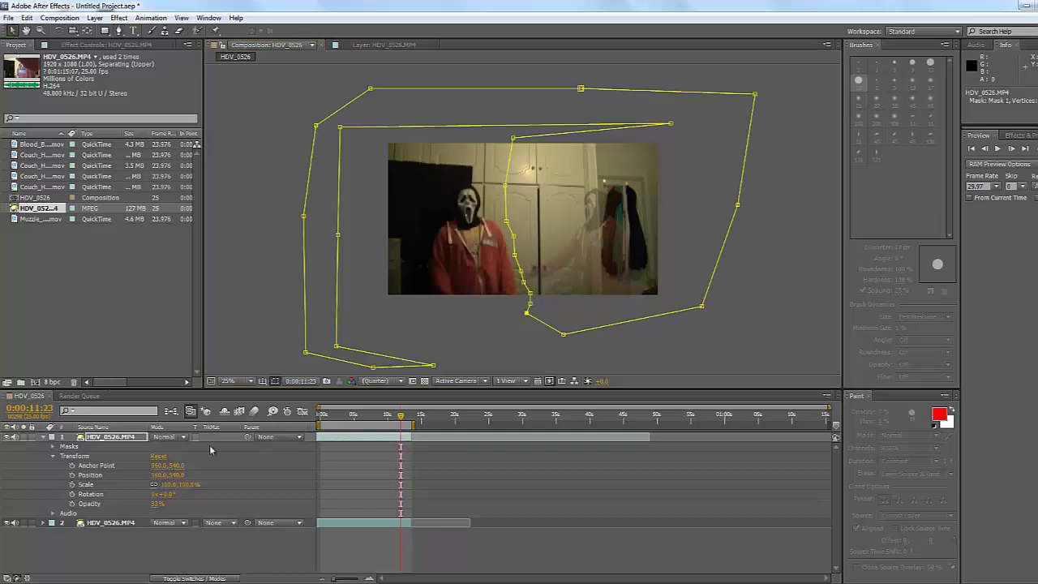
left_click_drag(157, 503, 211, 503)
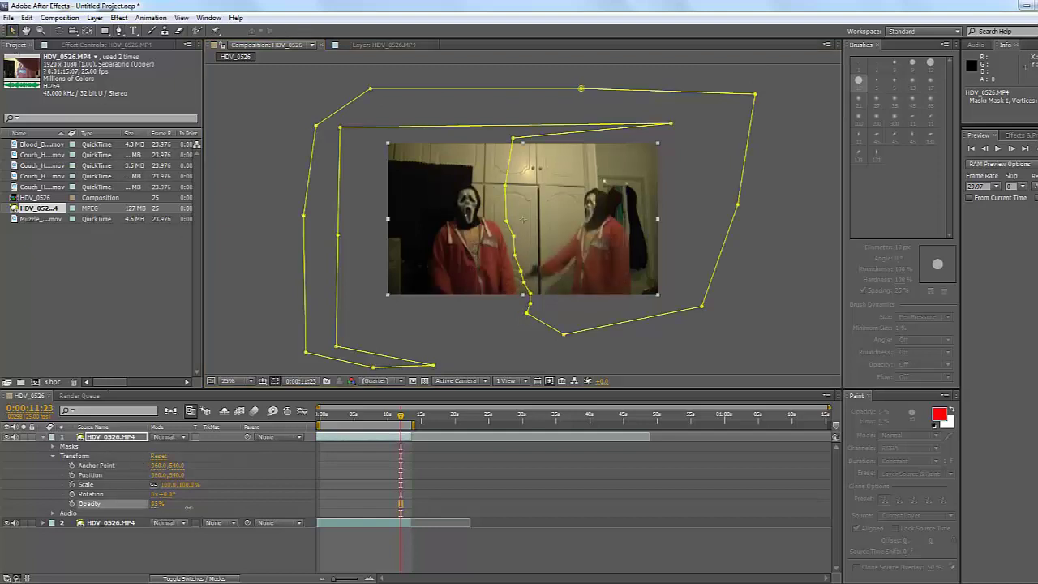
left_click(746, 346)
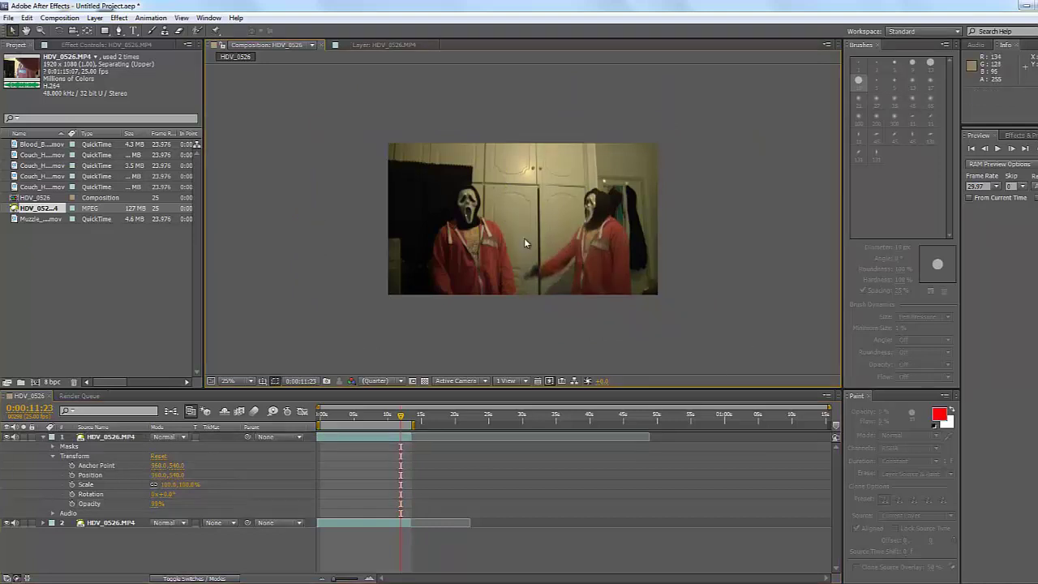
key("period")
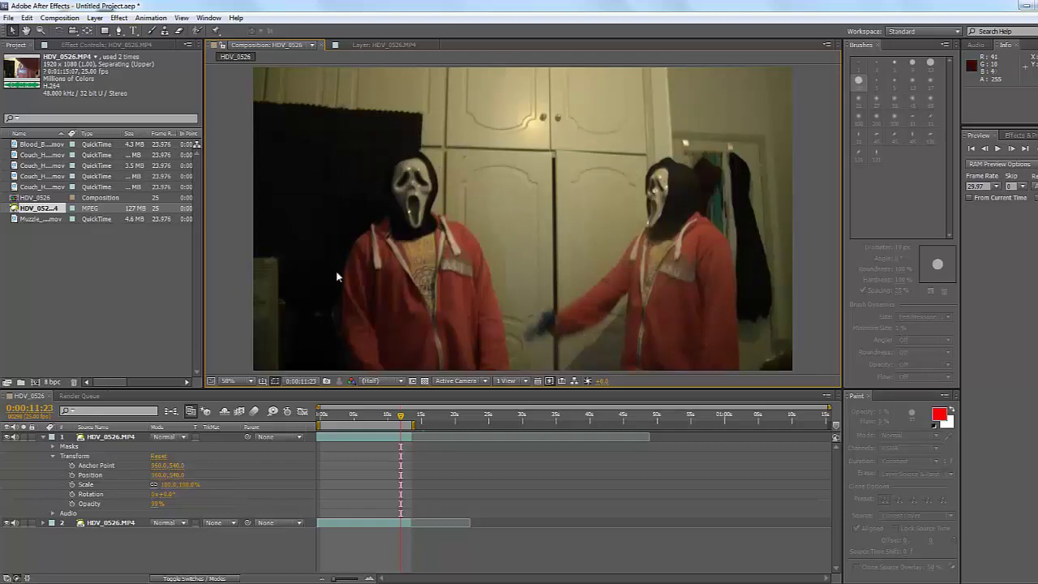
left_click(97, 522)
left_click(653, 238)
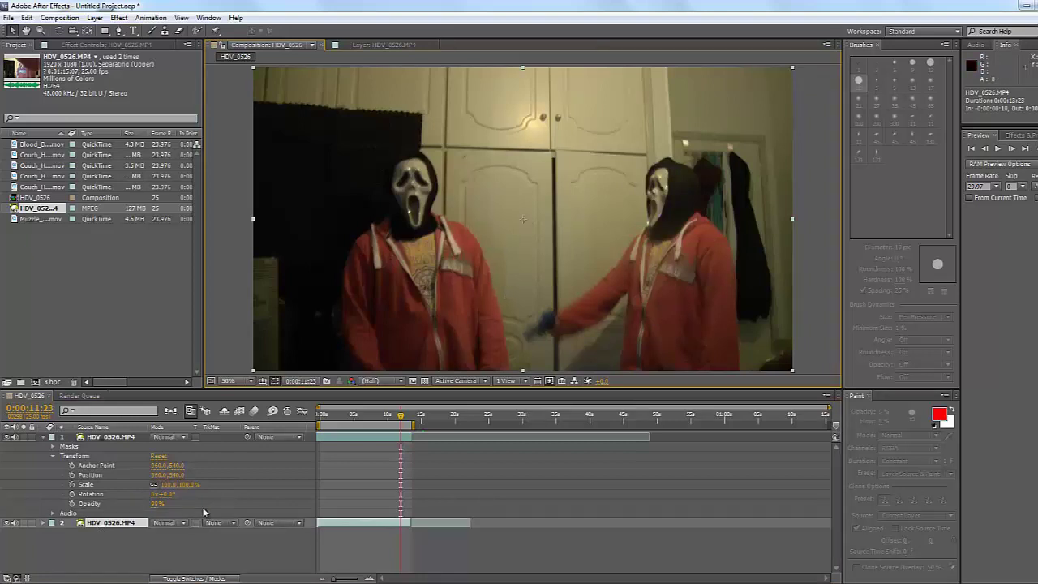
Reveal the properties of the upper layer's Mask 1 and set its Mask Feather to 64 pixels.
left_click(53, 447)
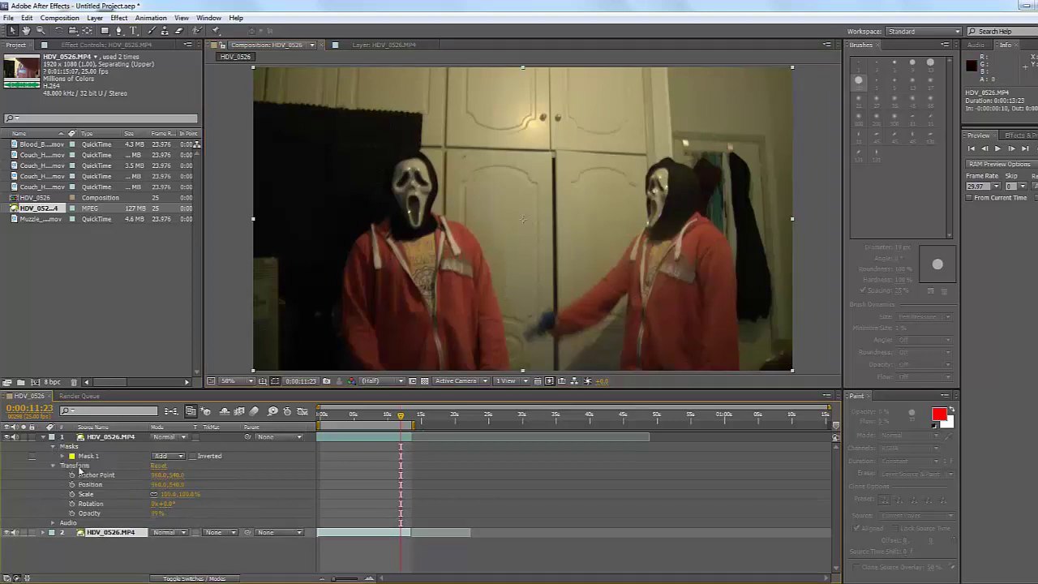
left_click(62, 457)
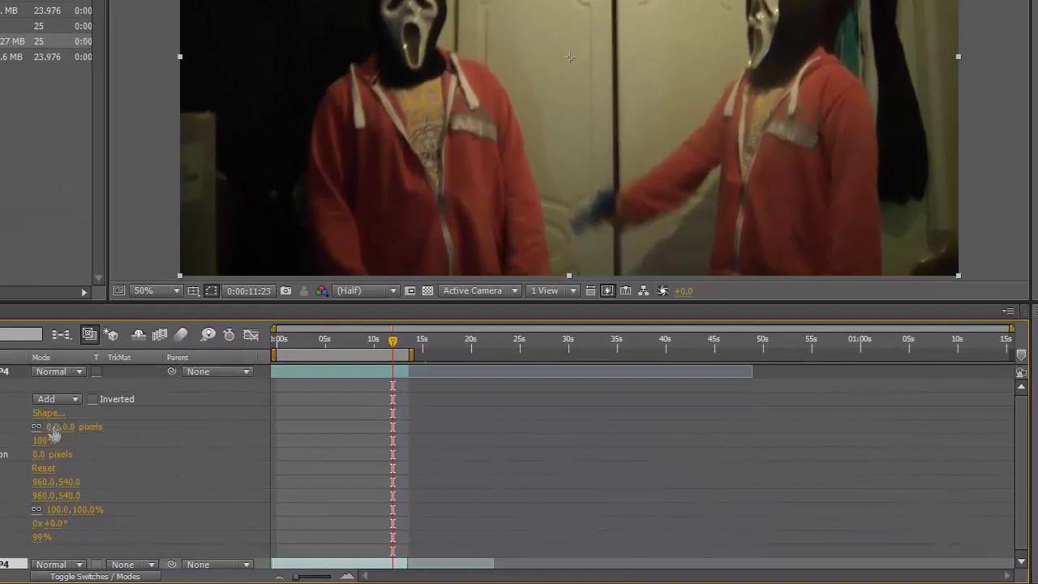
left_click_drag(161, 476, 167, 474)
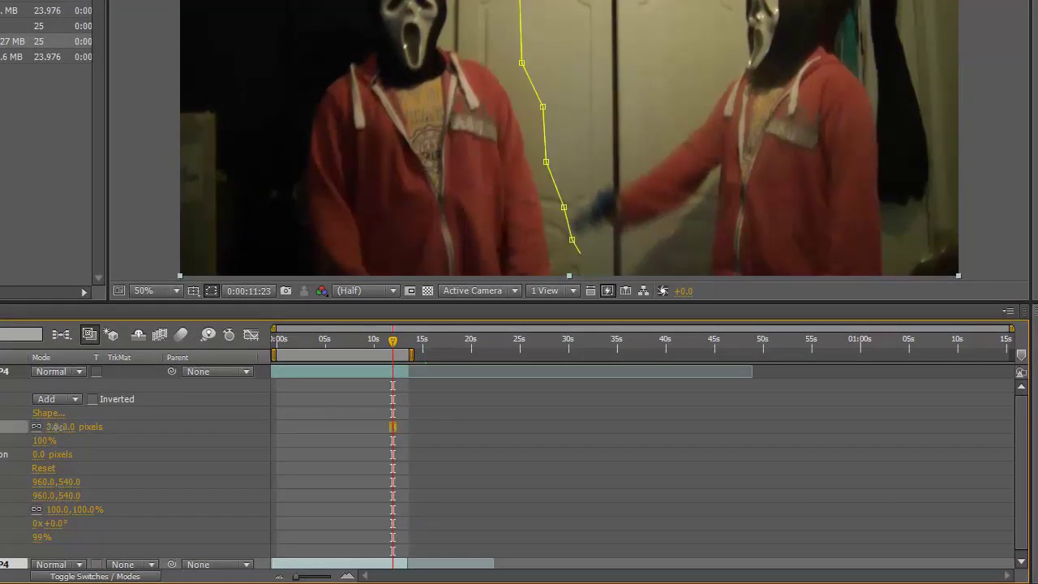
left_click_drag(57, 427, 70, 430)
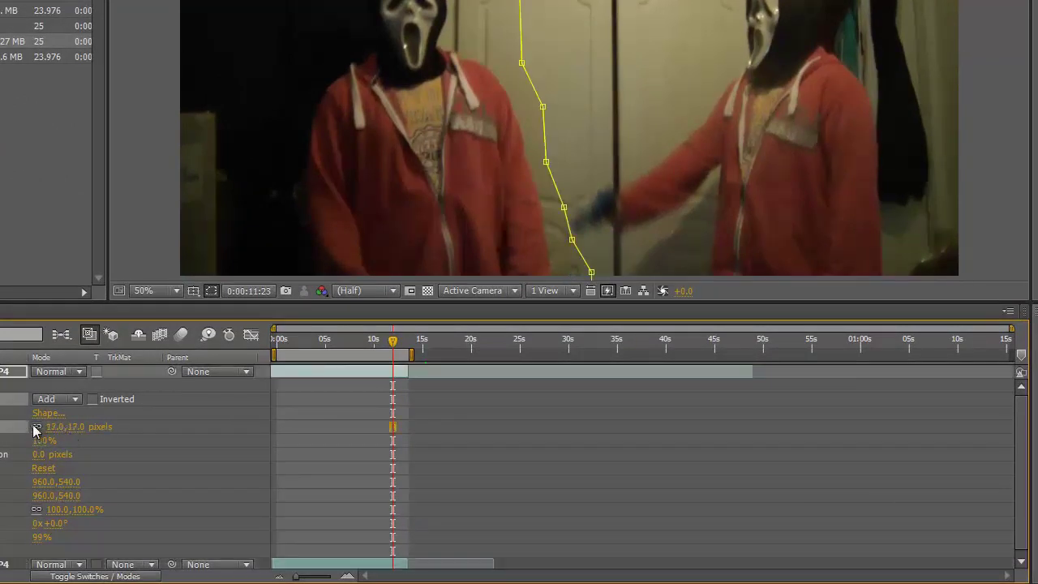
left_click(995, 20)
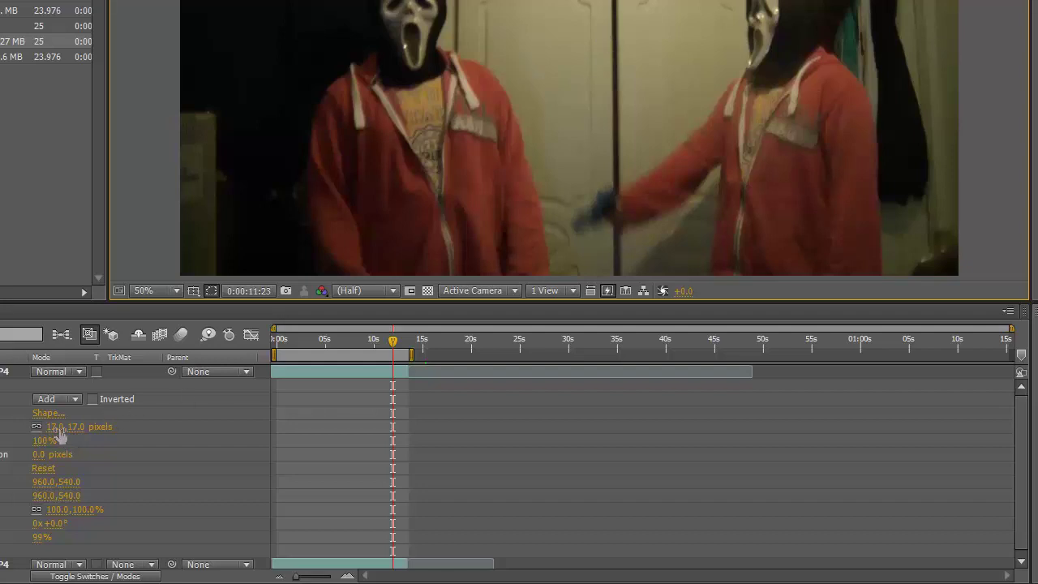
left_click_drag(61, 426, 79, 426)
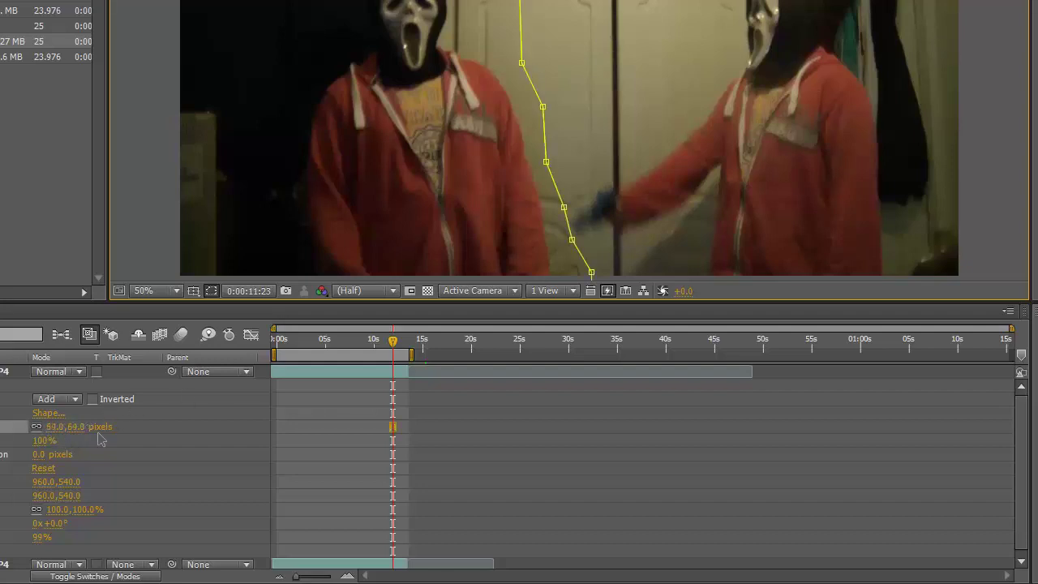
left_click(1002, 19)
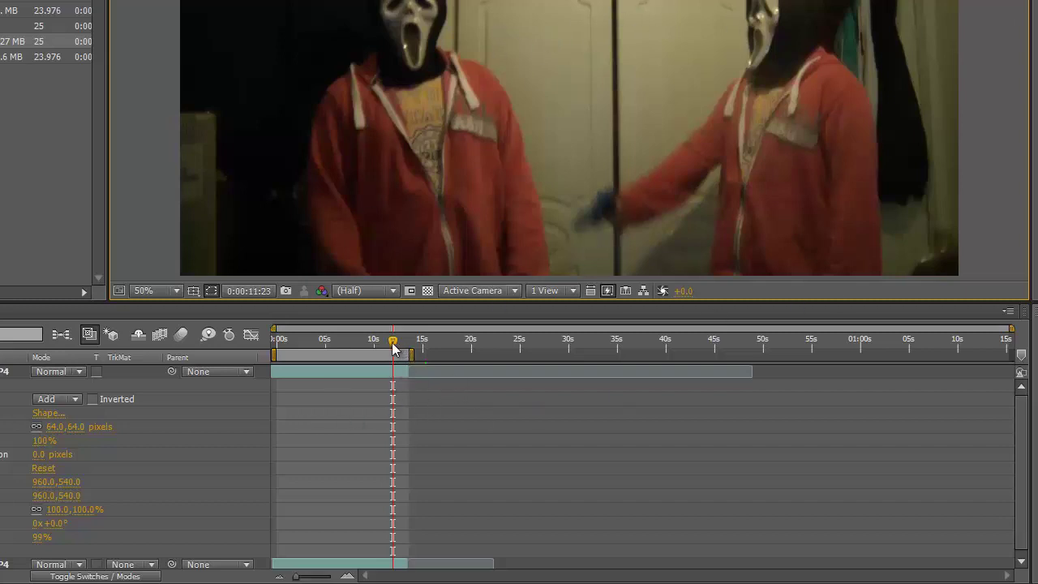
At 0:00:04:10, move four Mask 1 vertices outward around the left actor's shoulder and arm, and preview playback from about 10 s.
left_click_drag(393, 347, 319, 343)
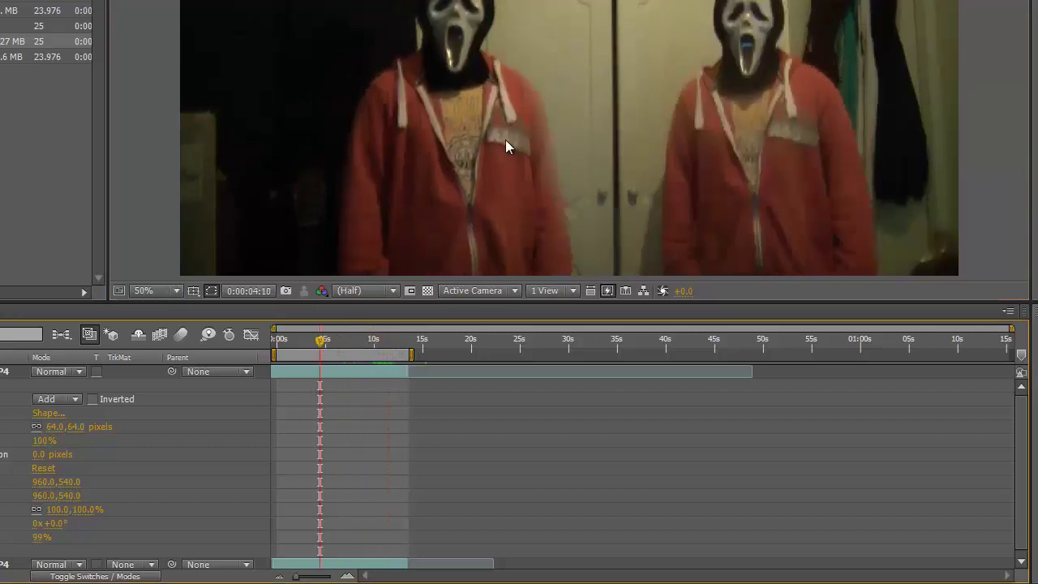
left_click(549, 138)
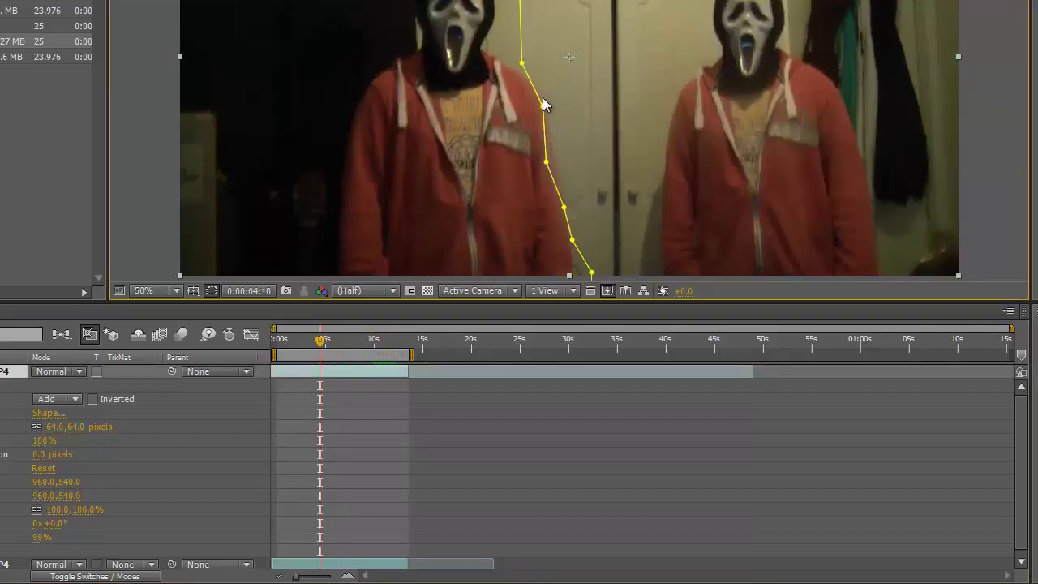
left_click_drag(542, 106, 551, 105)
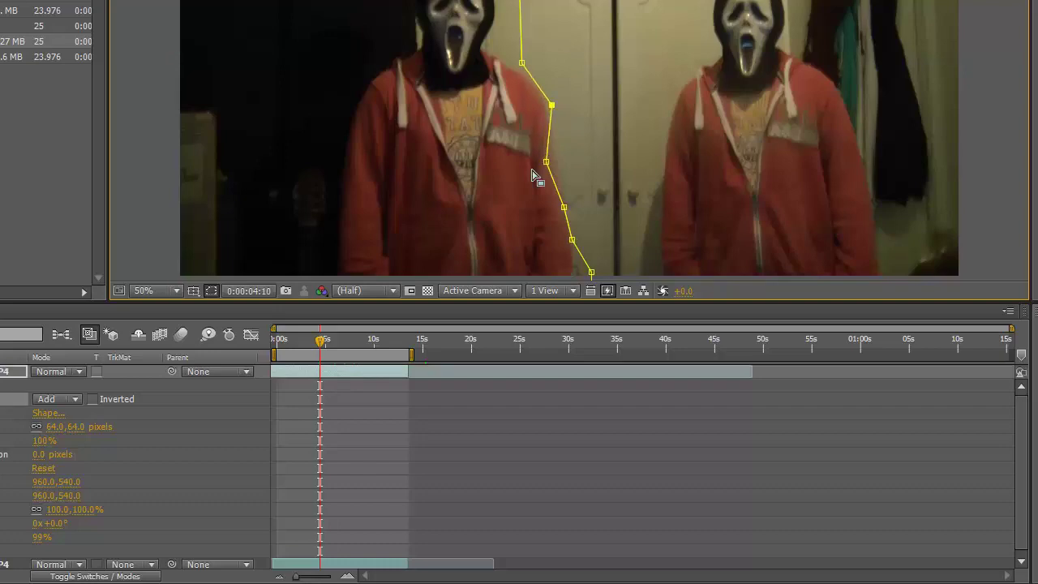
left_click_drag(546, 164, 564, 160)
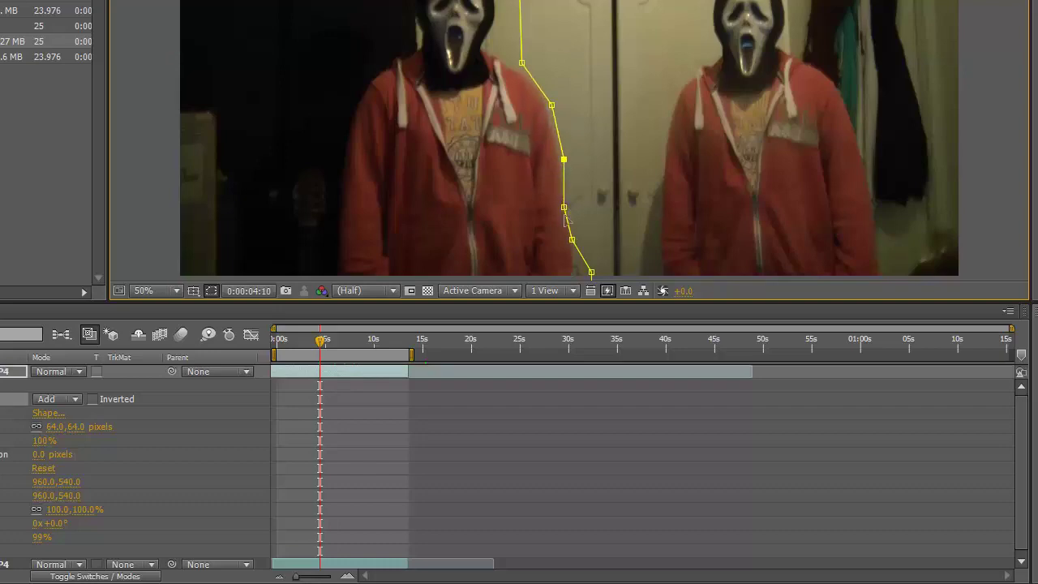
left_click_drag(564, 208, 569, 203)
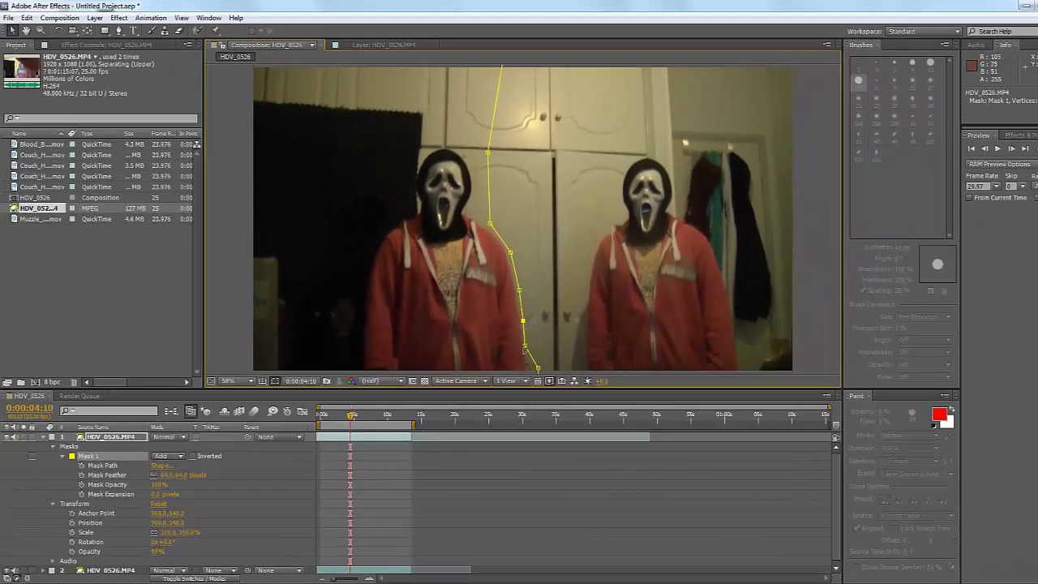
left_click_drag(573, 240, 581, 242)
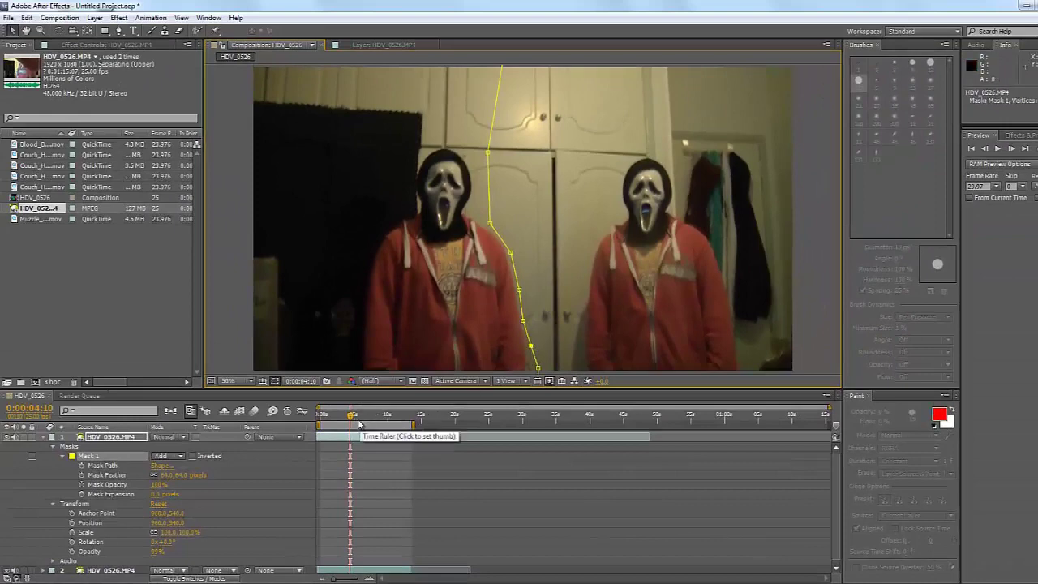
left_click_drag(352, 420, 389, 423)
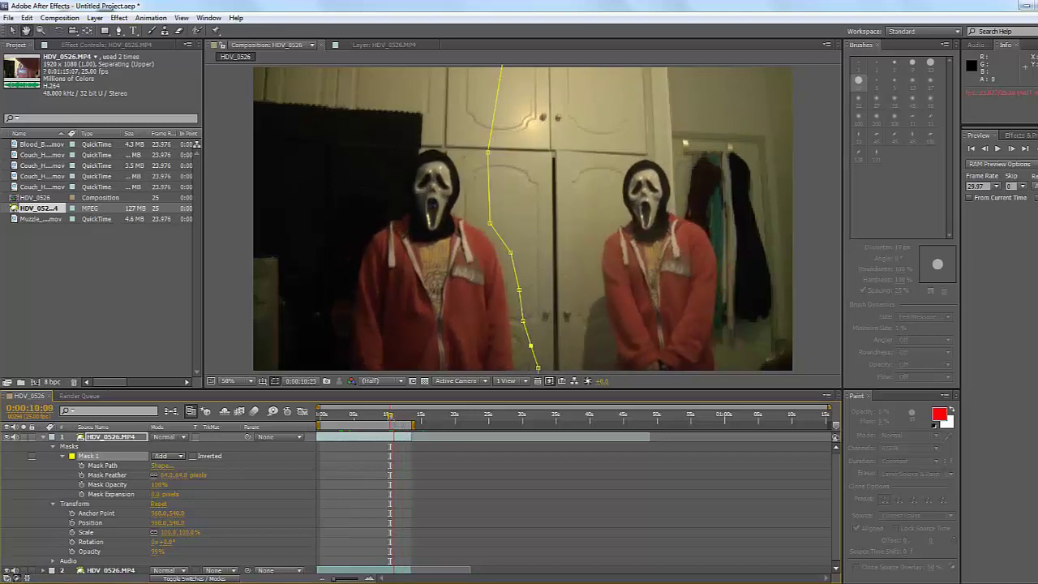
key("space")
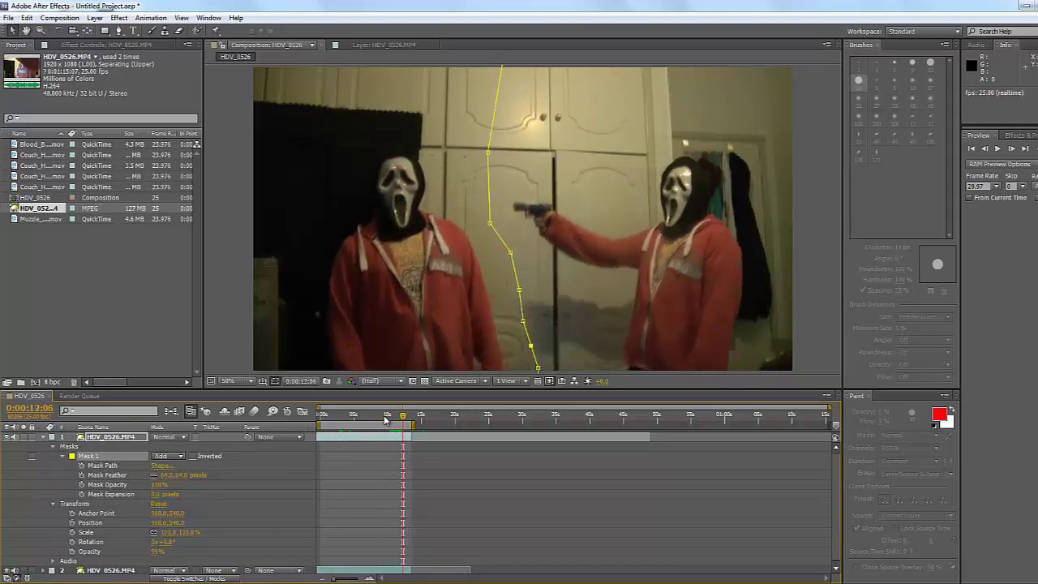